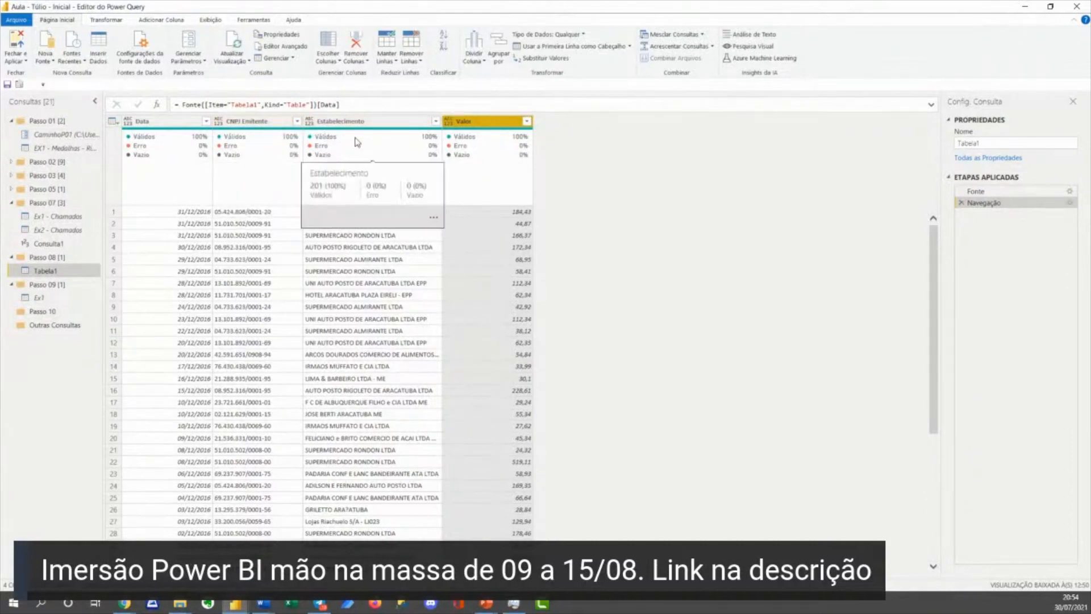
Step: Duplicate the Tabela1 query in the Passo 08 group
right_click(64, 275)
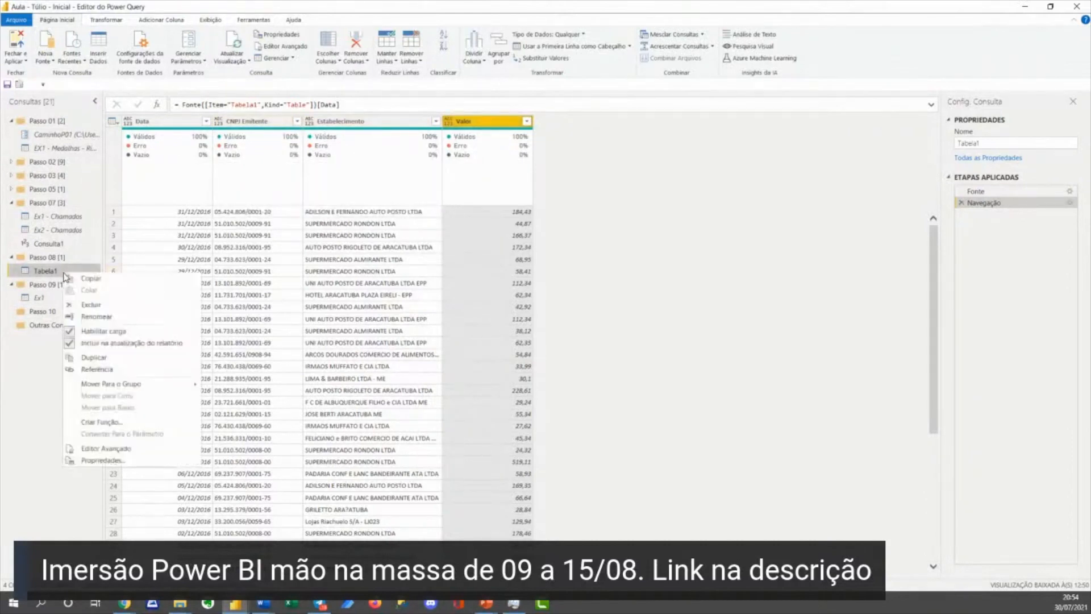
click(136, 362)
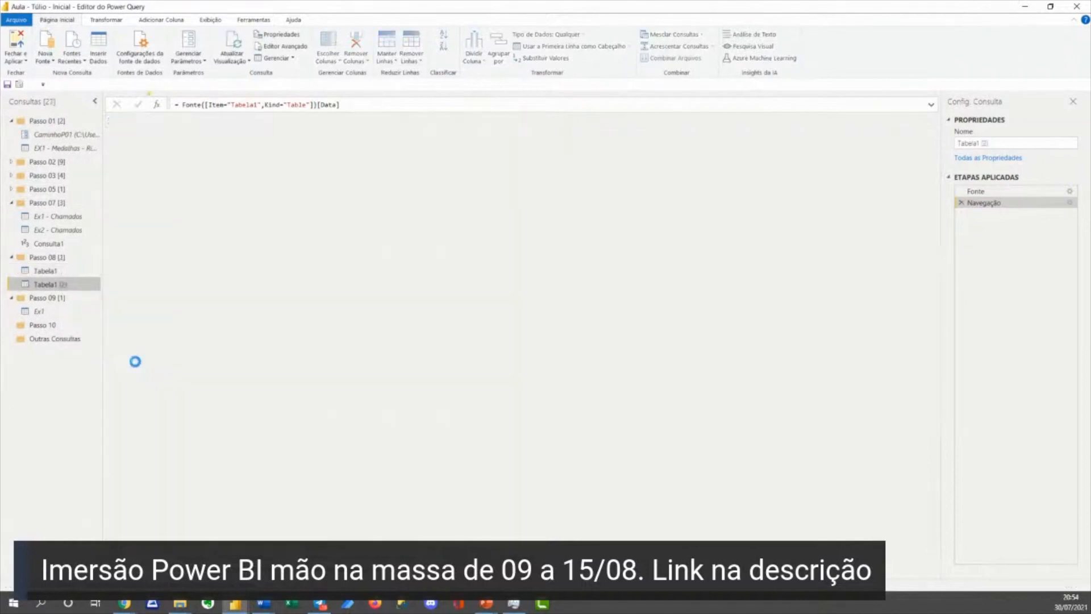
Step: Try removing the CNPJ Emitente and Estabelecimento columns from the duplicated query, and delete that applied step
click(258, 123)
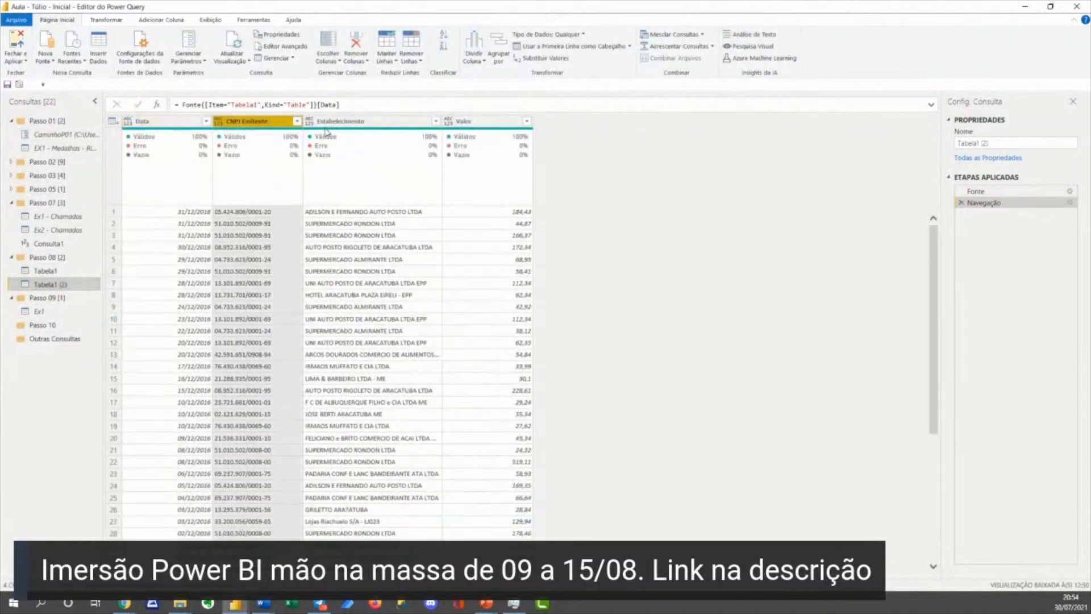
ctrl+click(337, 123)
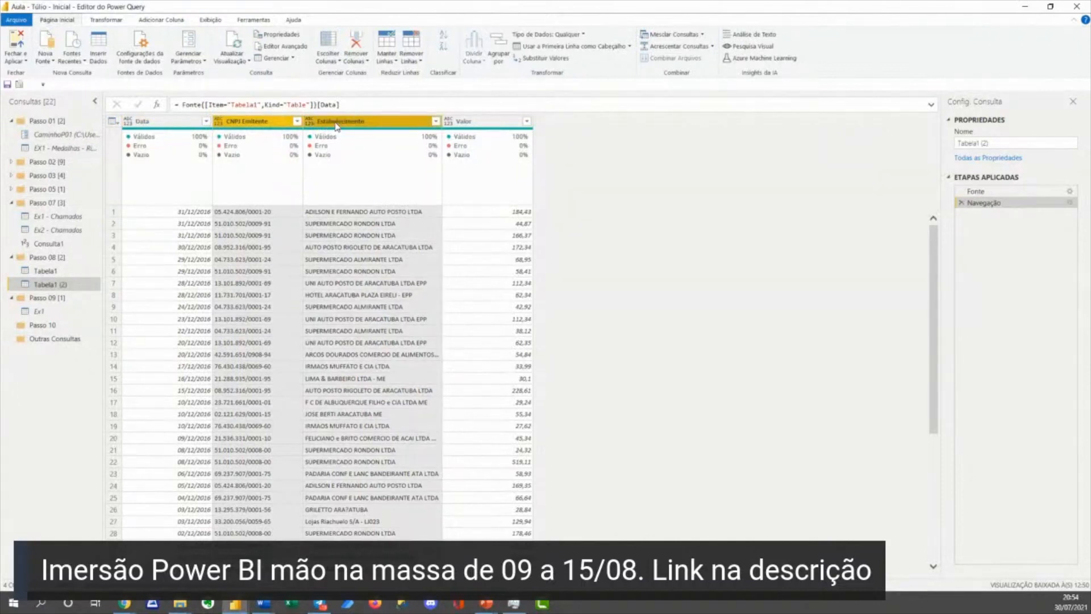
right_click(337, 125)
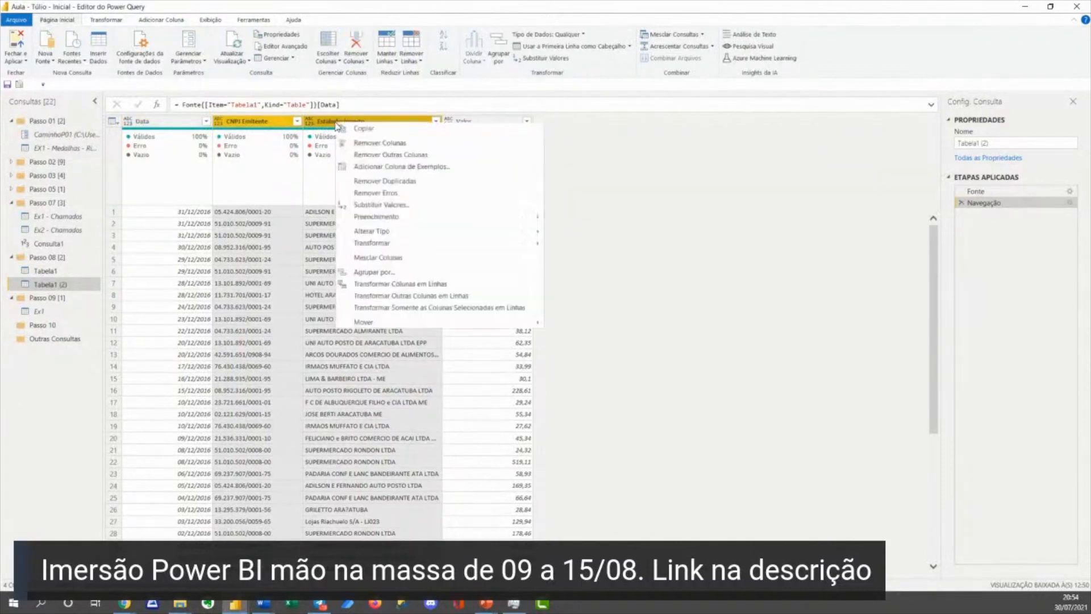
click(362, 145)
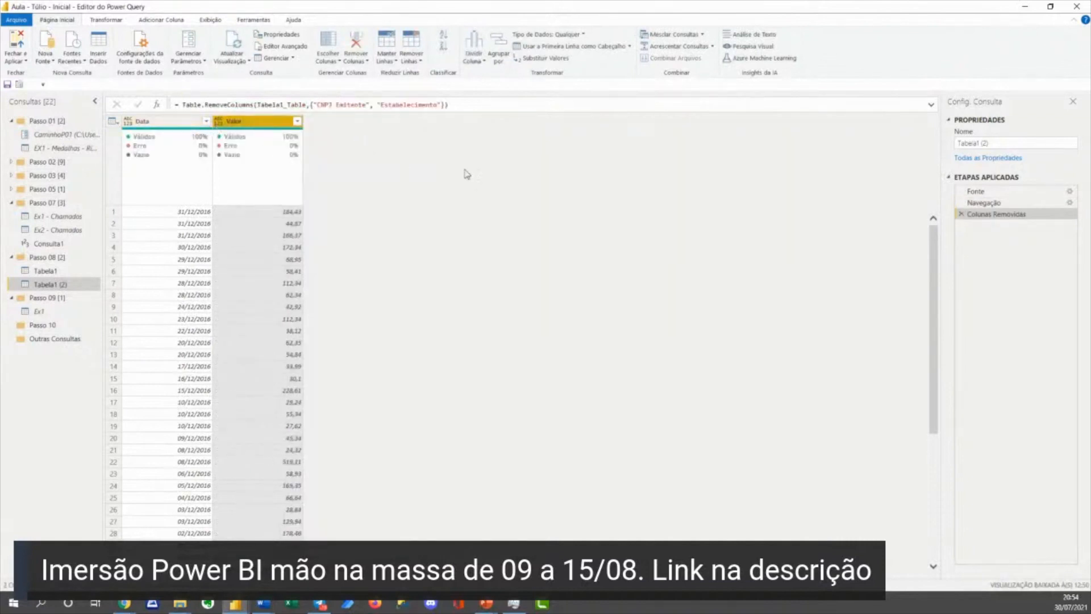
click(960, 215)
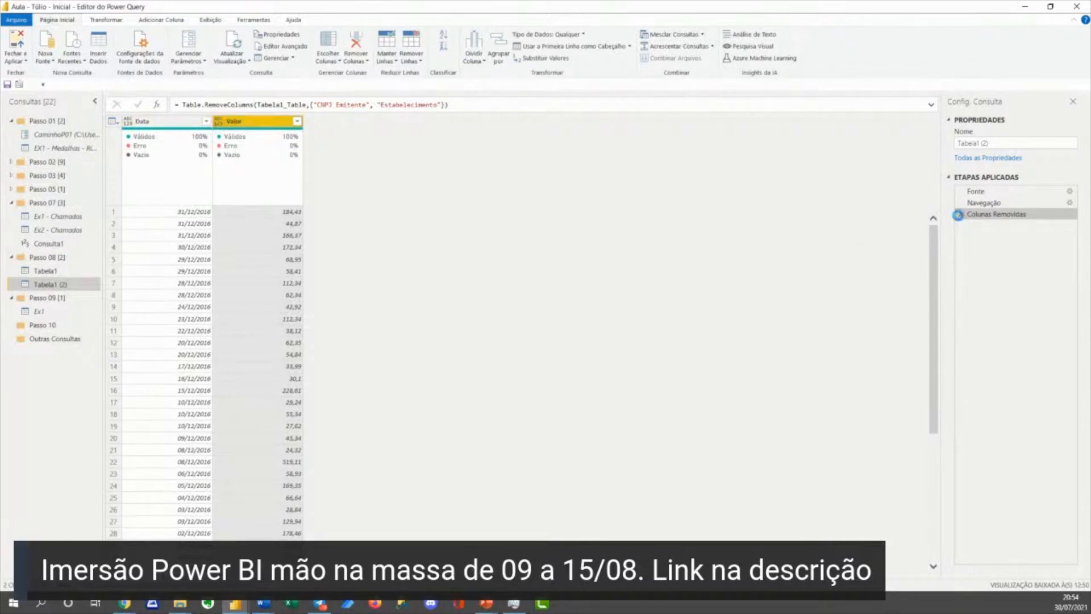
Step: Keep only the CNPJ Emitente and Estabelecimento columns in the duplicated query and remove duplicate rows based on CNPJ Emitente
ctrl+click(341, 125)
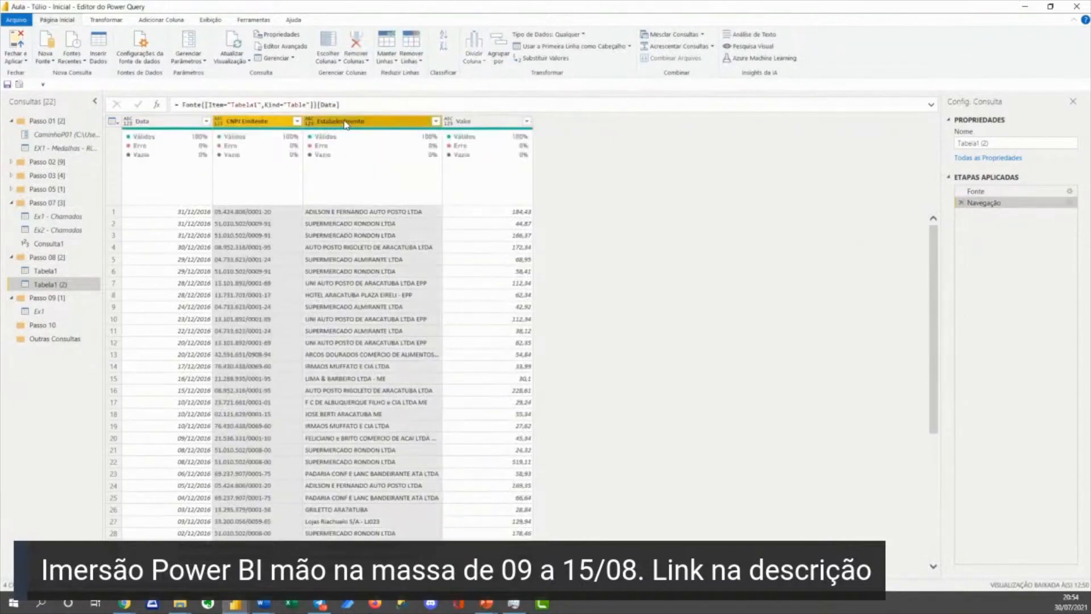
right_click(342, 122)
click(396, 155)
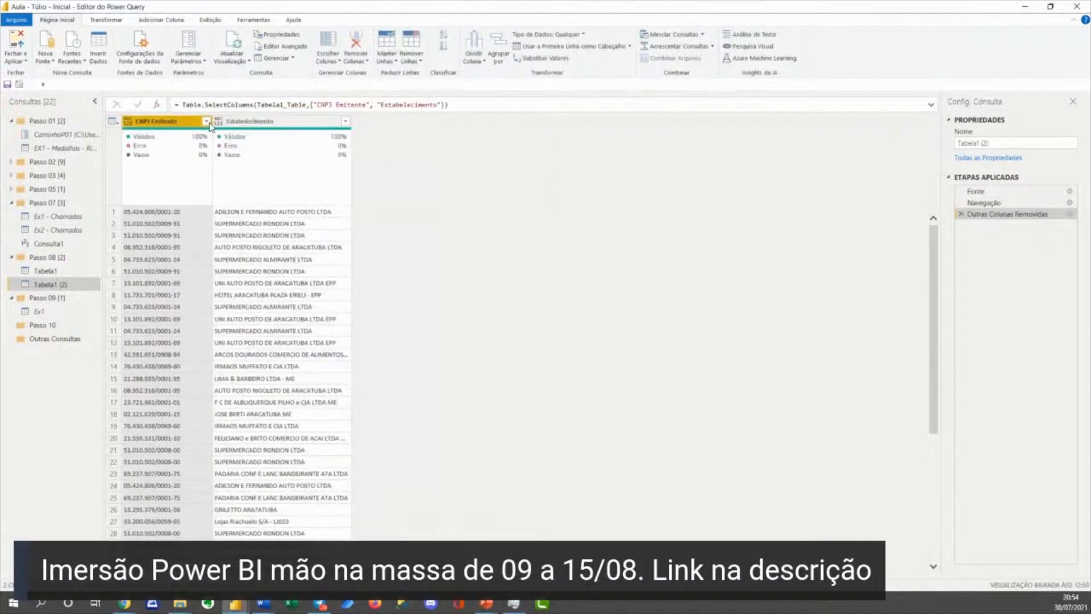
click(206, 122)
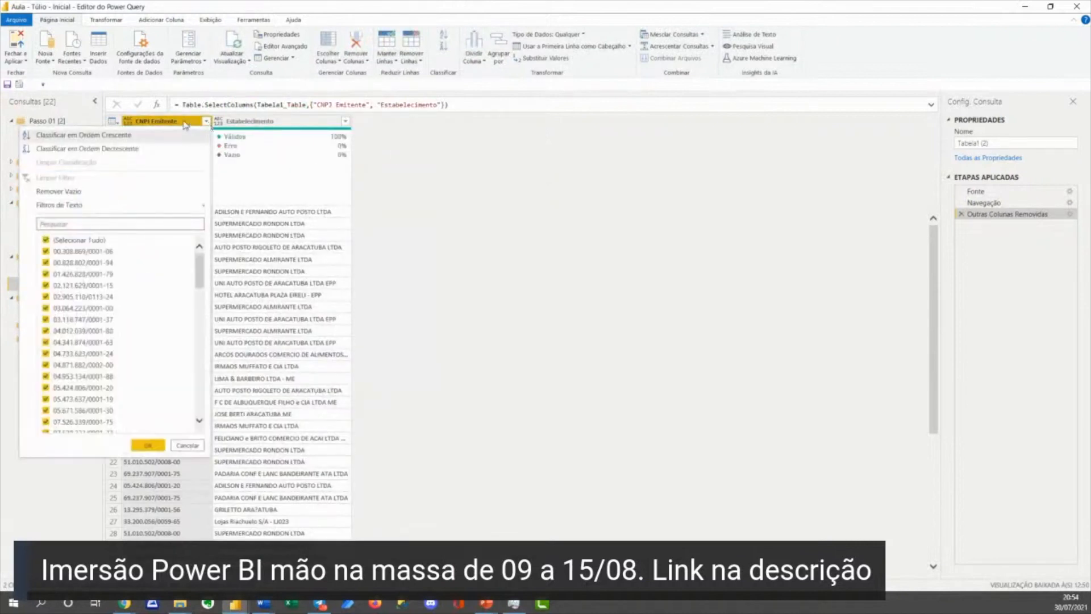
right_click(185, 124)
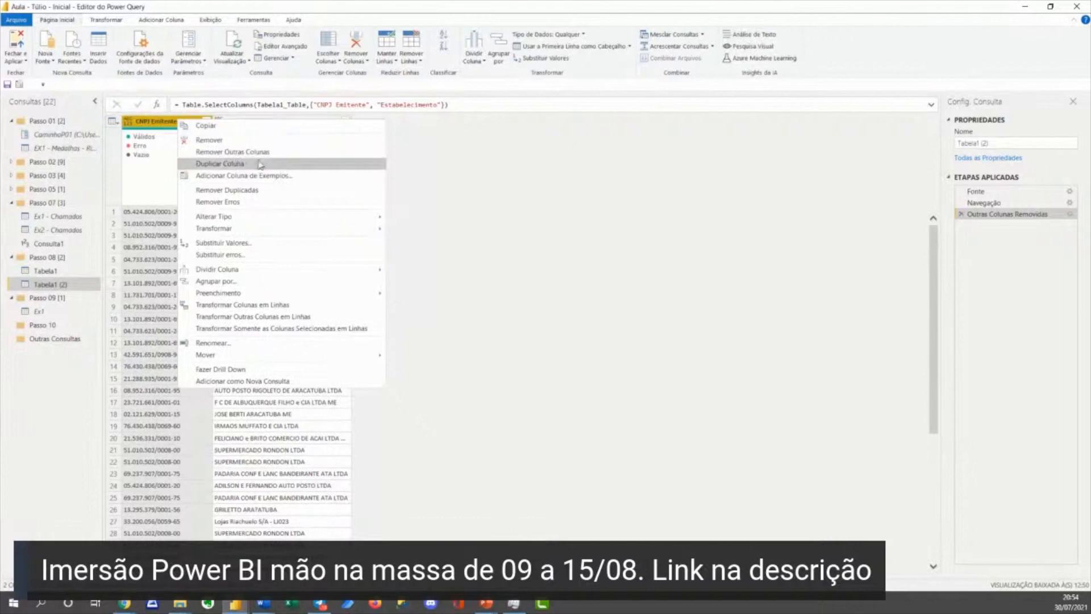
click(265, 191)
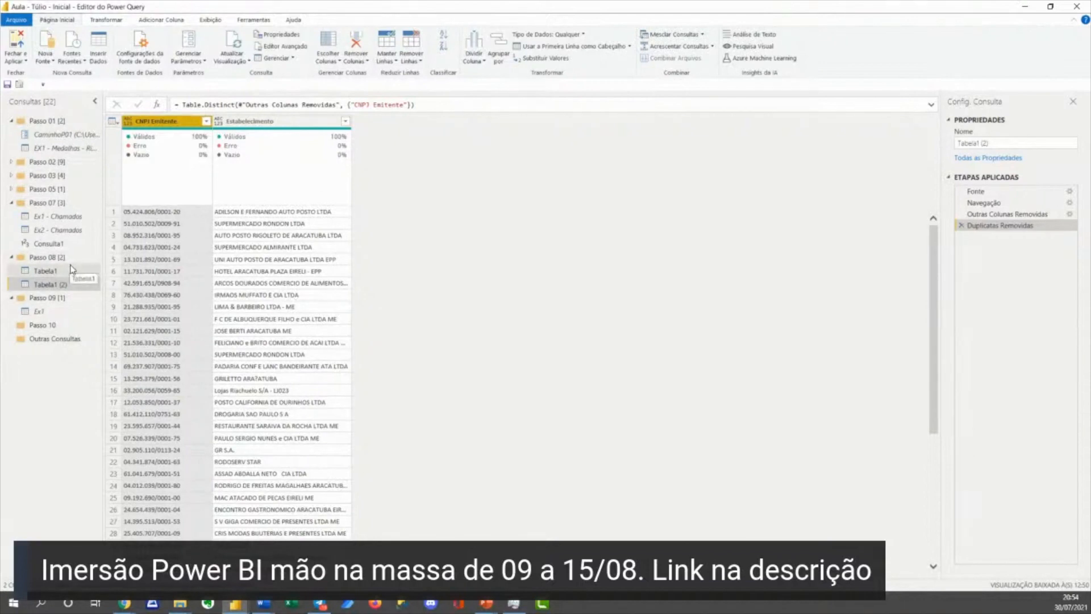
Step: Create a blank query in the Passo 08 group with the formula = Tabela1
click(48, 257)
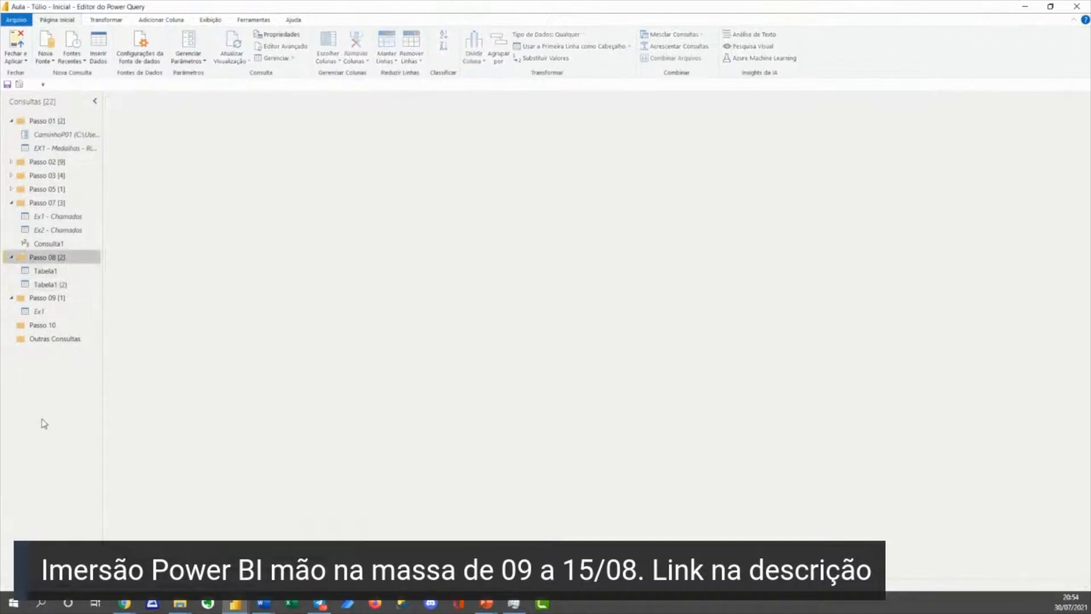
right_click(44, 424)
mouse_move(85, 440)
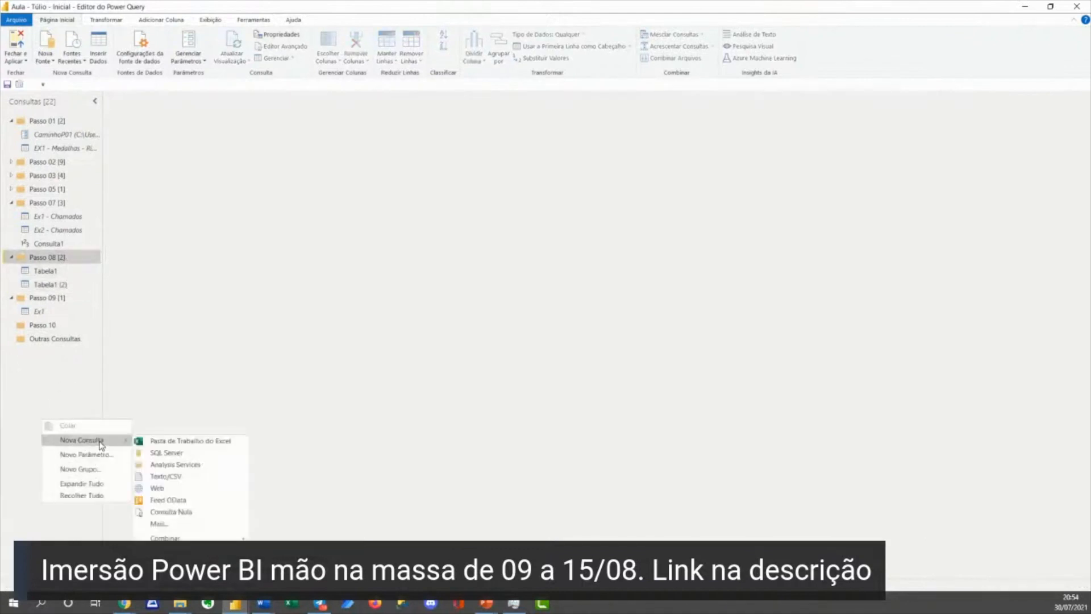
click(199, 512)
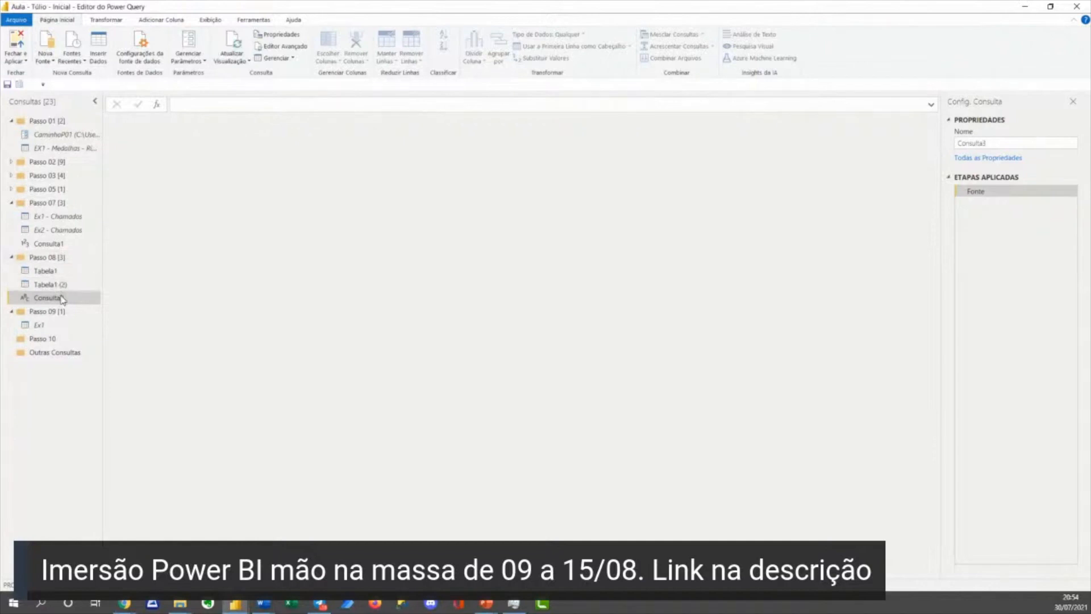
click(236, 107)
text(= Tabela1)
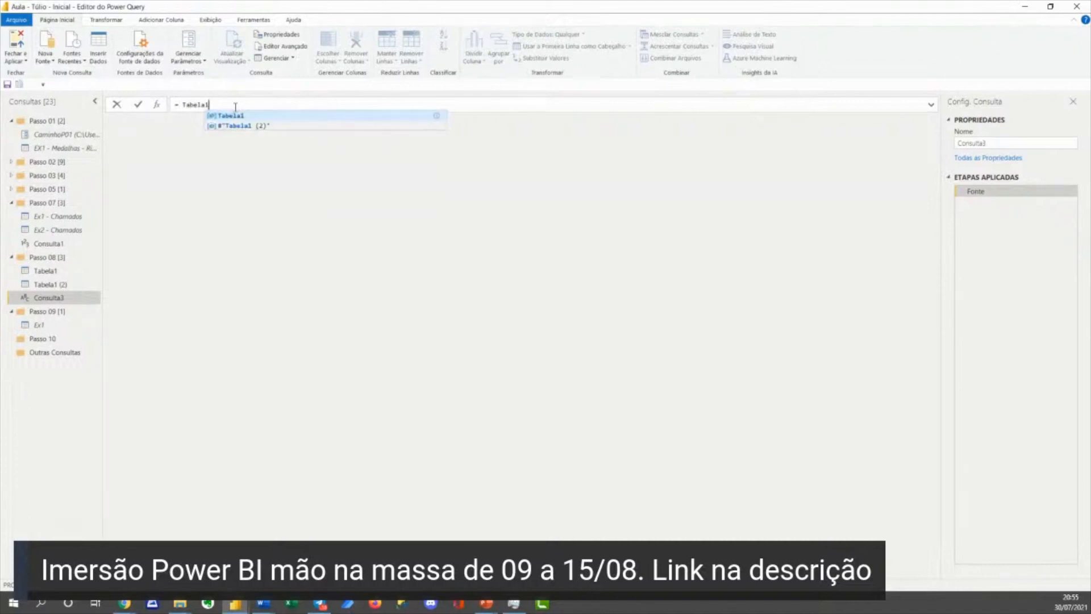
key(Return)
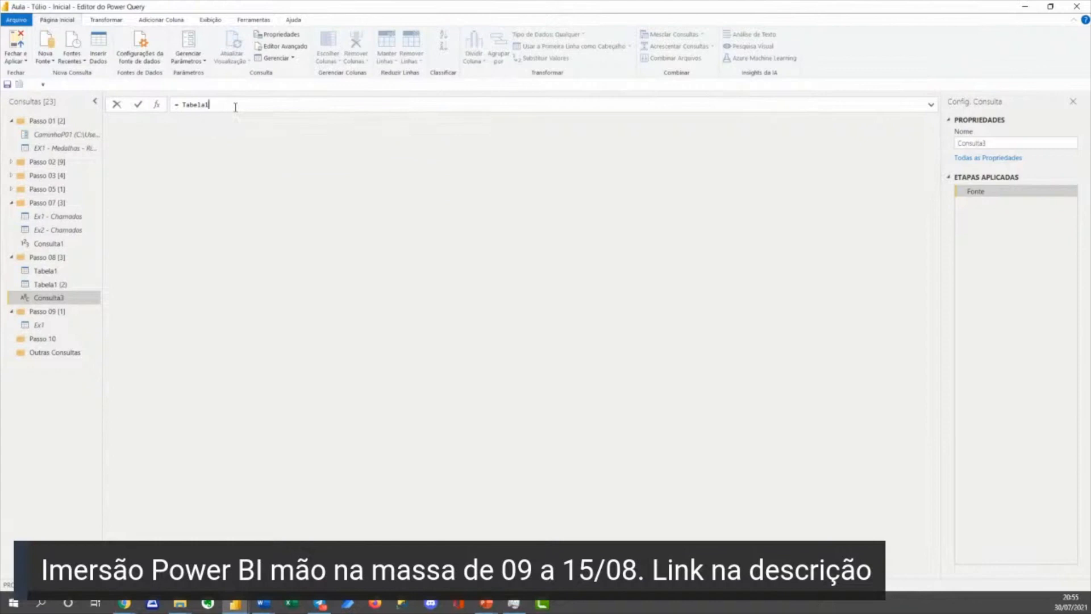
key(Return)
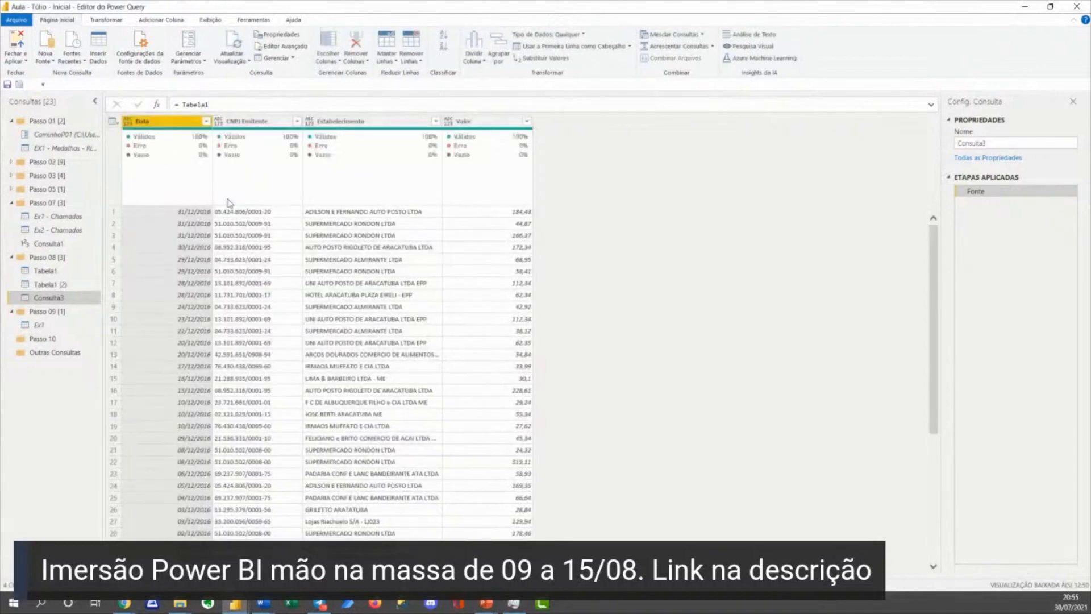
Step: Create a new query that references the original Tabela1 query
click(56, 269)
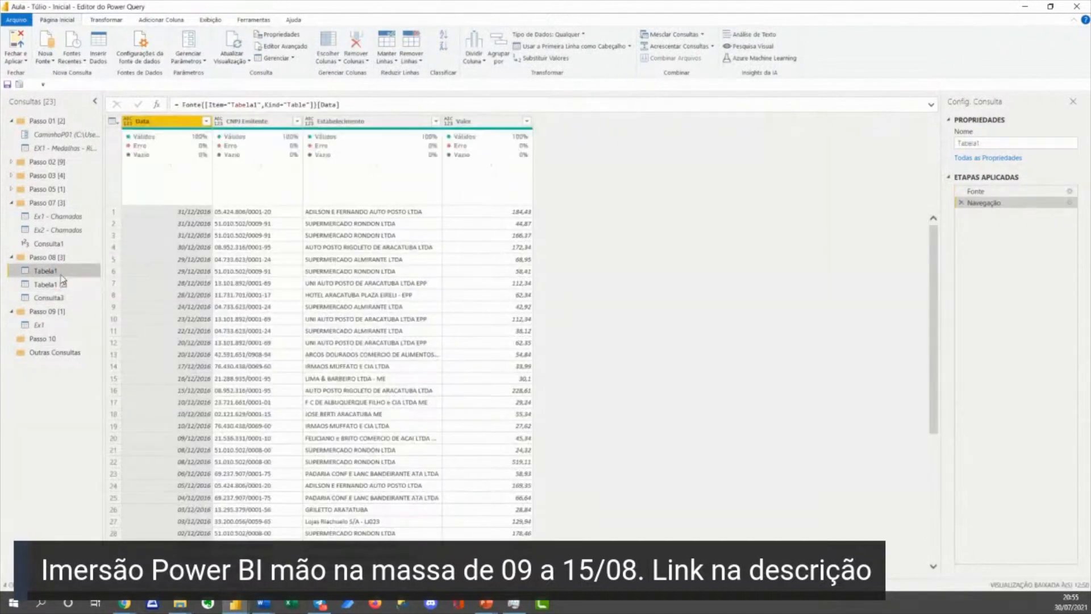
right_click(59, 273)
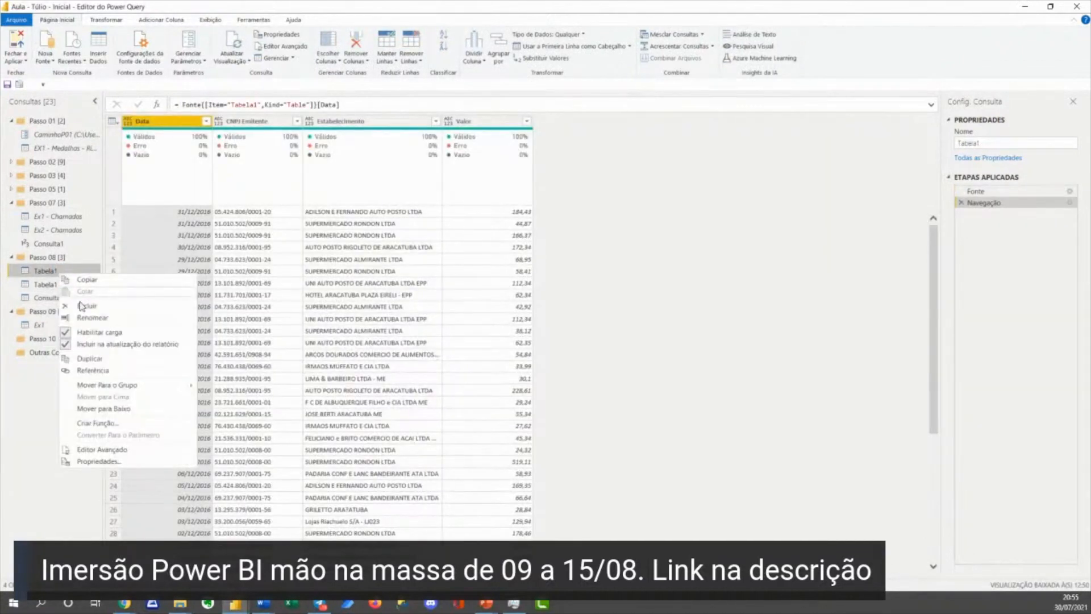
click(105, 368)
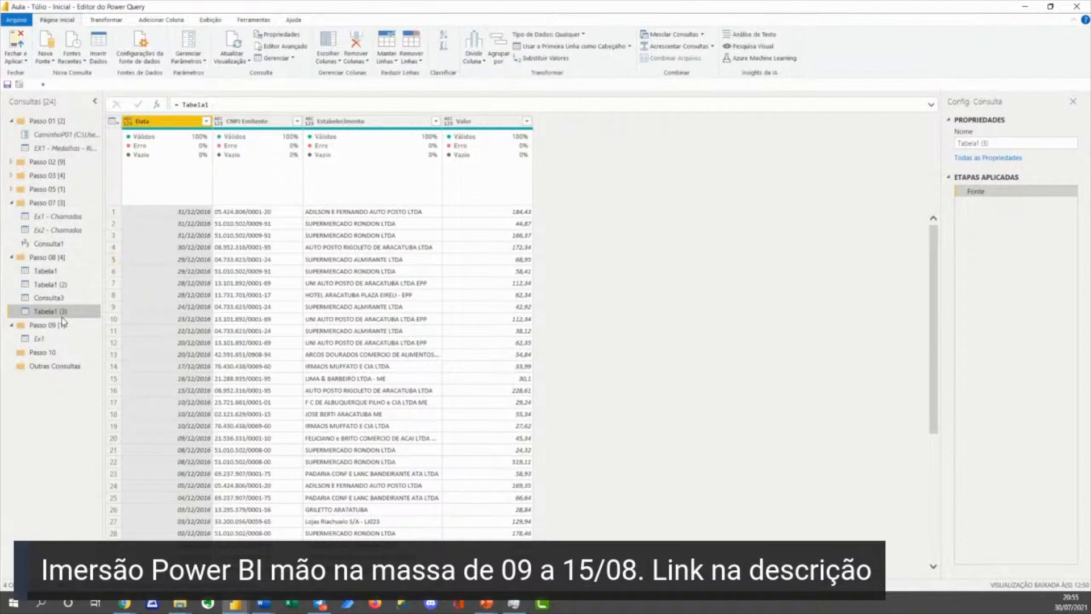
Step: Change the Consulta3 formula to = Tabela1[CNPJ Emitente] and look through the resulting list
click(63, 299)
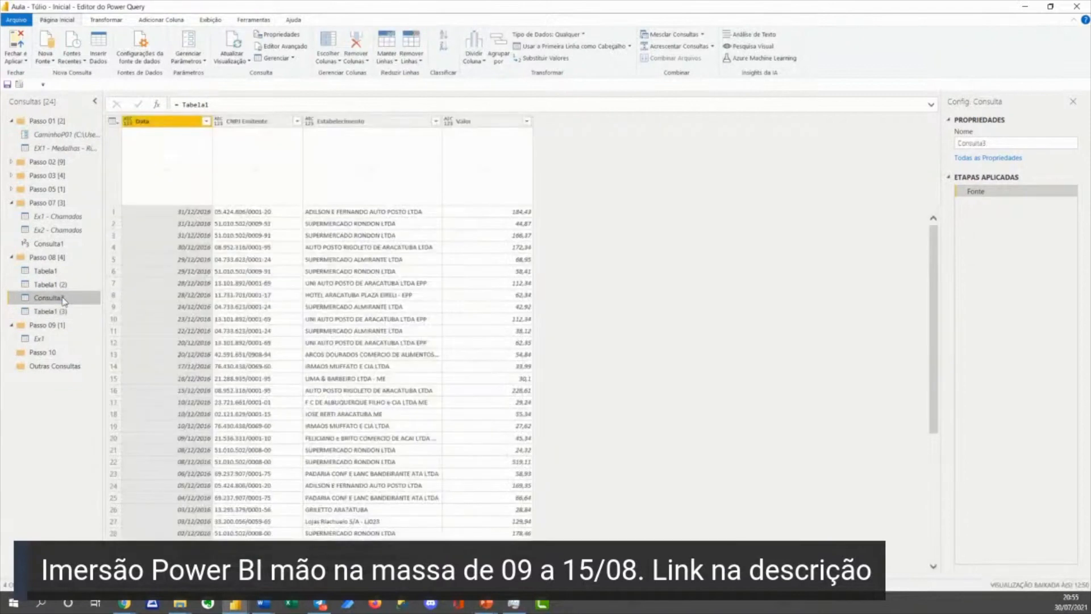
click(256, 102)
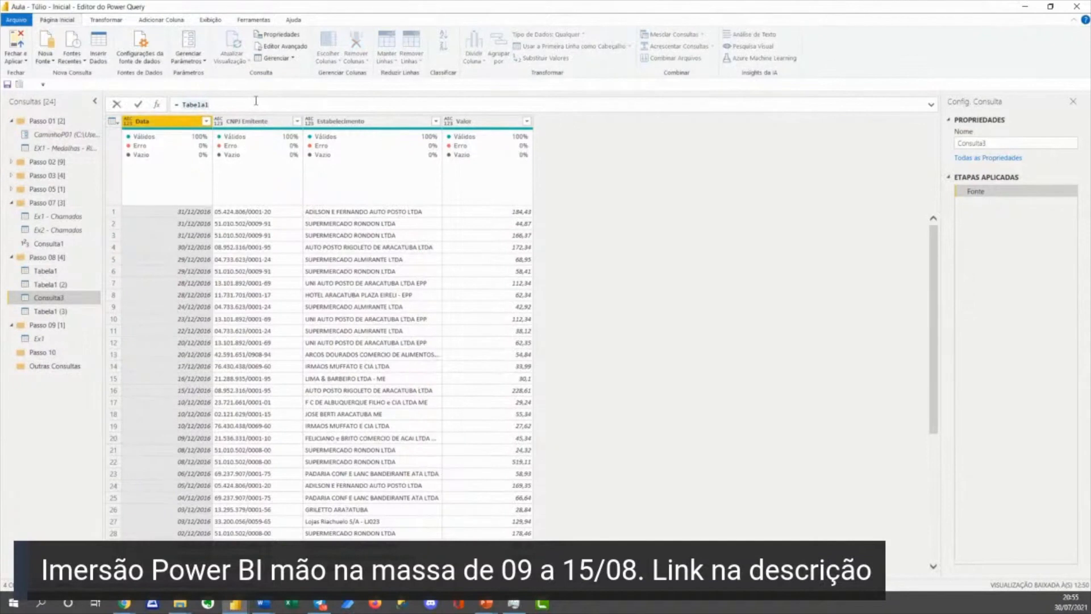
text([])
text(CNPJ )
text(Emitente)
key(Return)
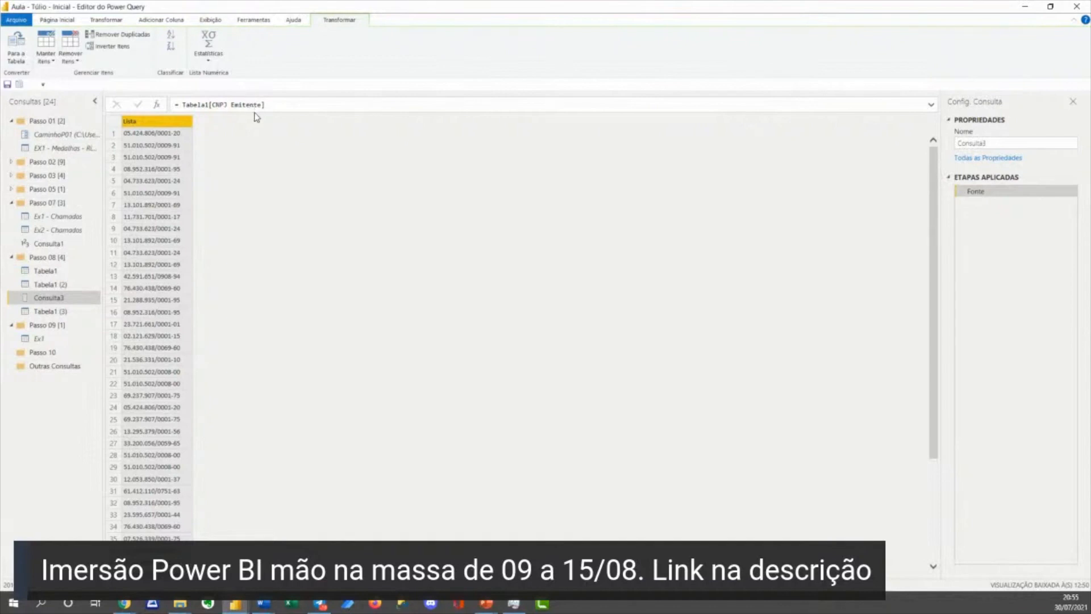
scroll(206, 179, down, 13)
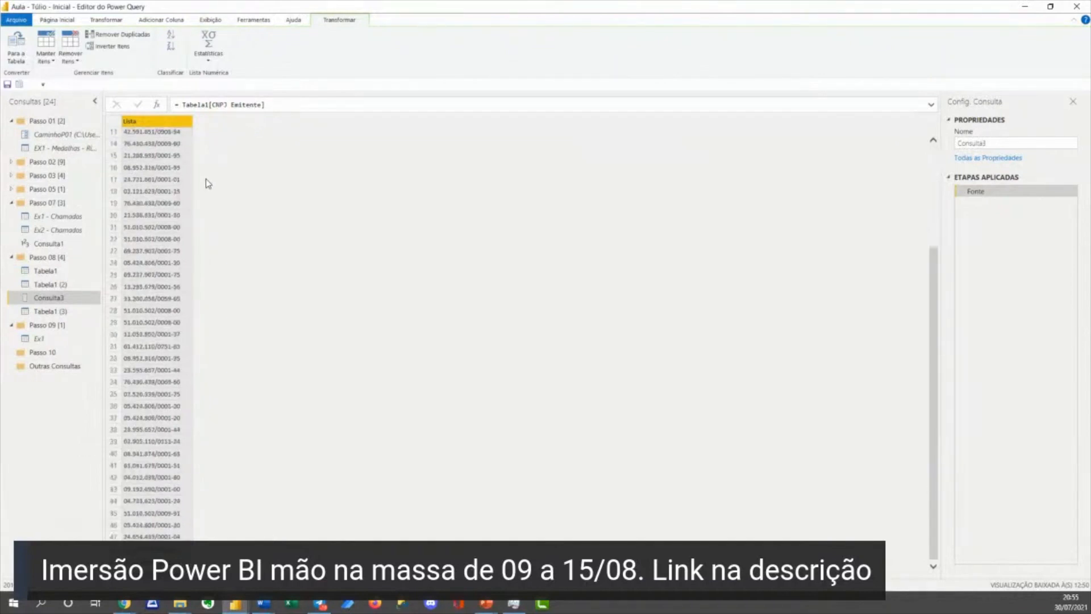
scroll(206, 183, up, 13)
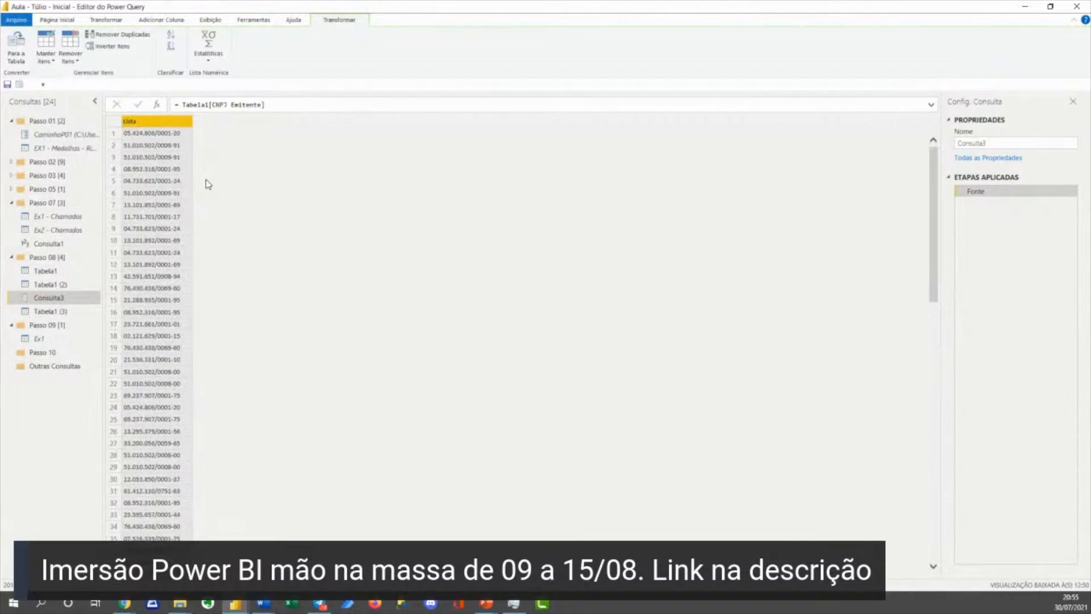
Step: Replace the Consulta3 formula with = List.Distinct(Tabela1[CNPJ Emitente])
drag(183, 106, 272, 104)
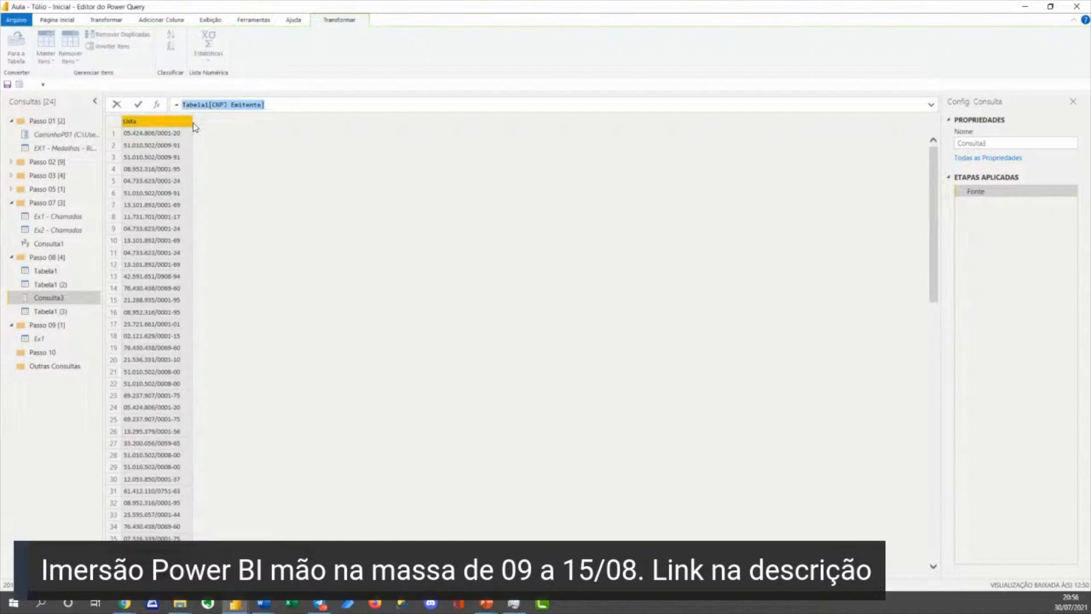
text(List.)
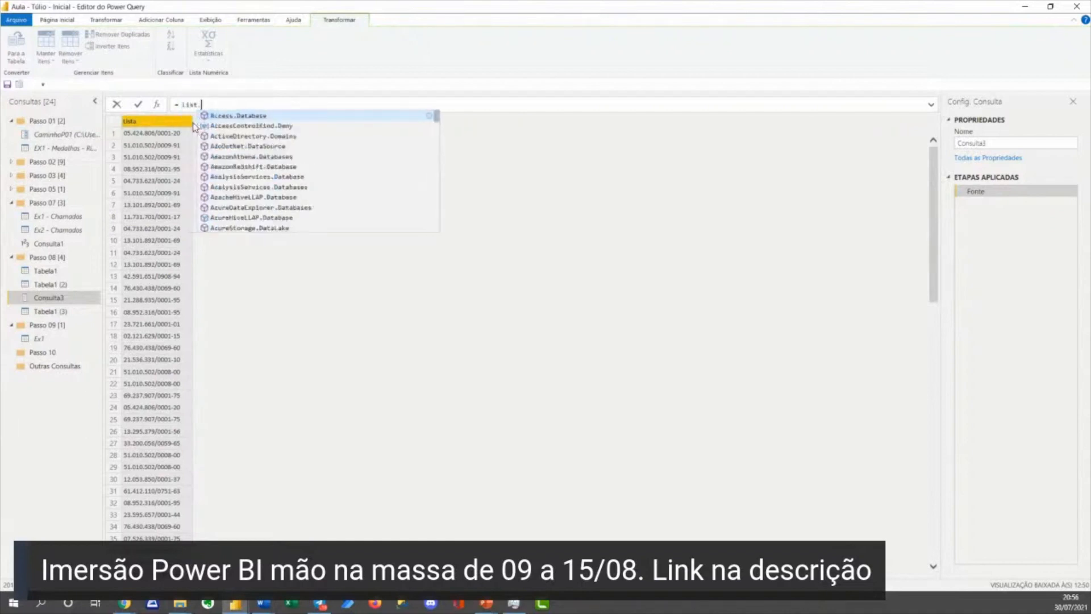
text(Distinct)
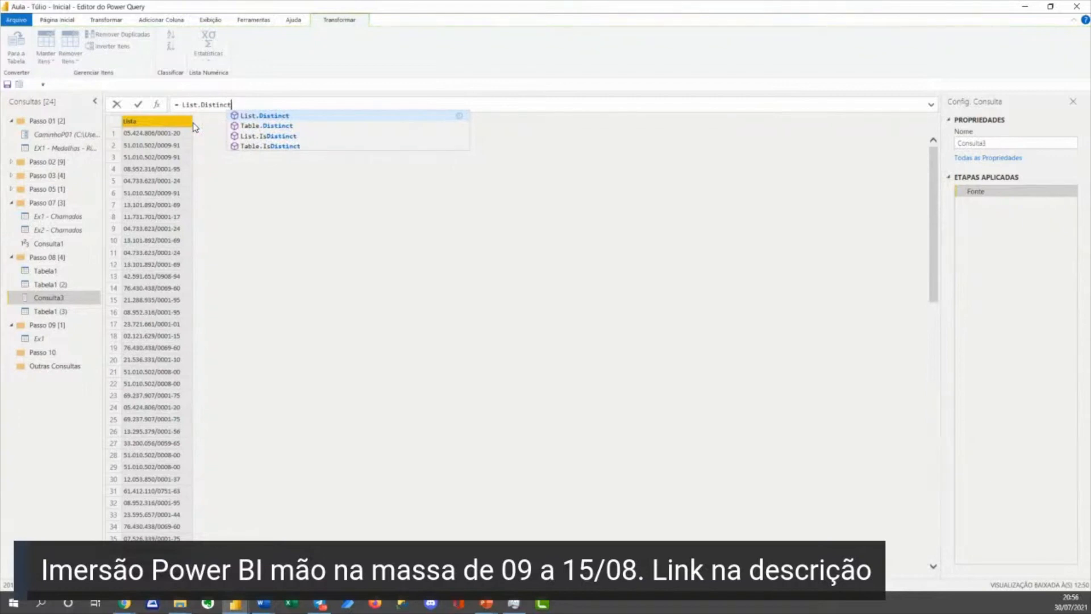
text((Tabel)
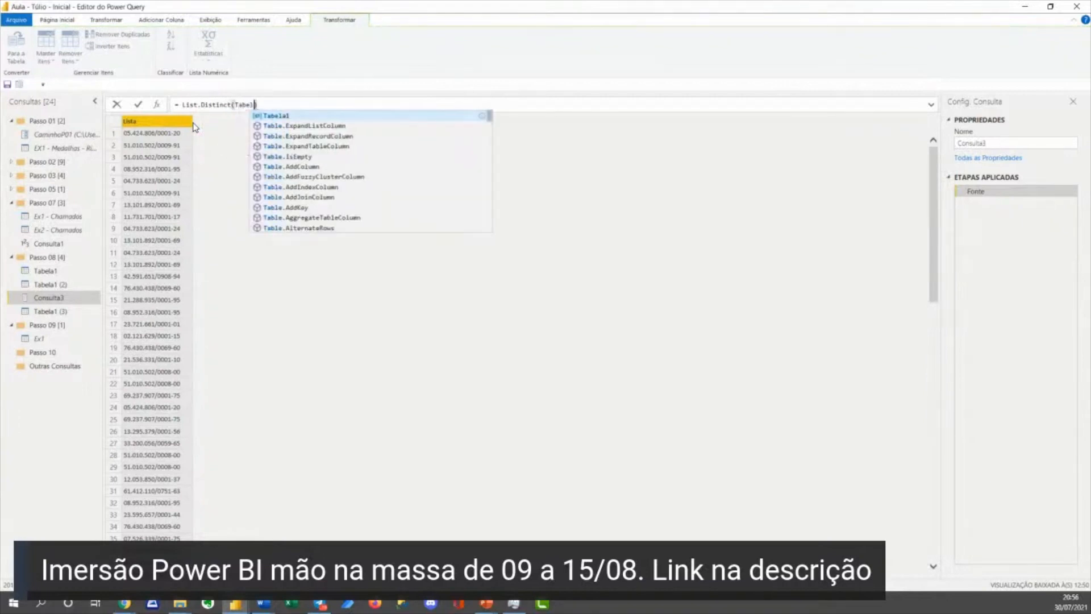
key(Tab)
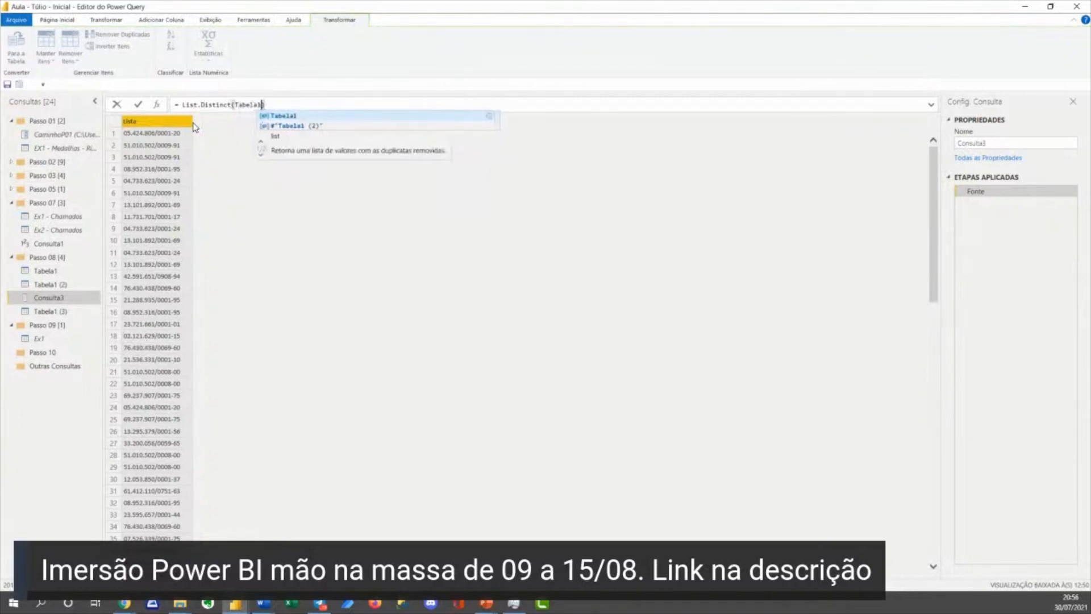
text([CNPJ E)
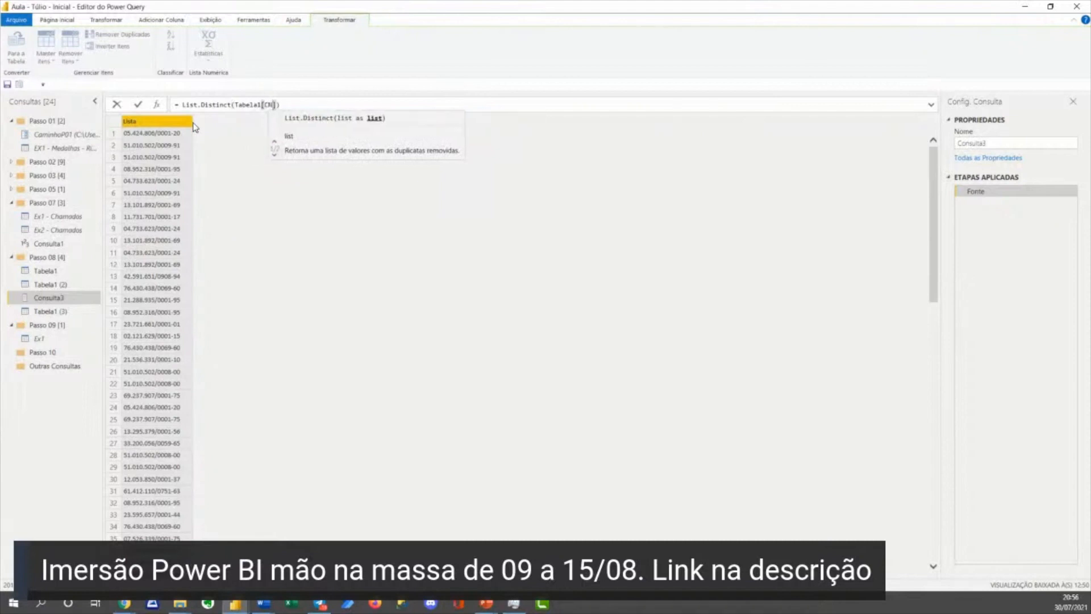
text(mitent)
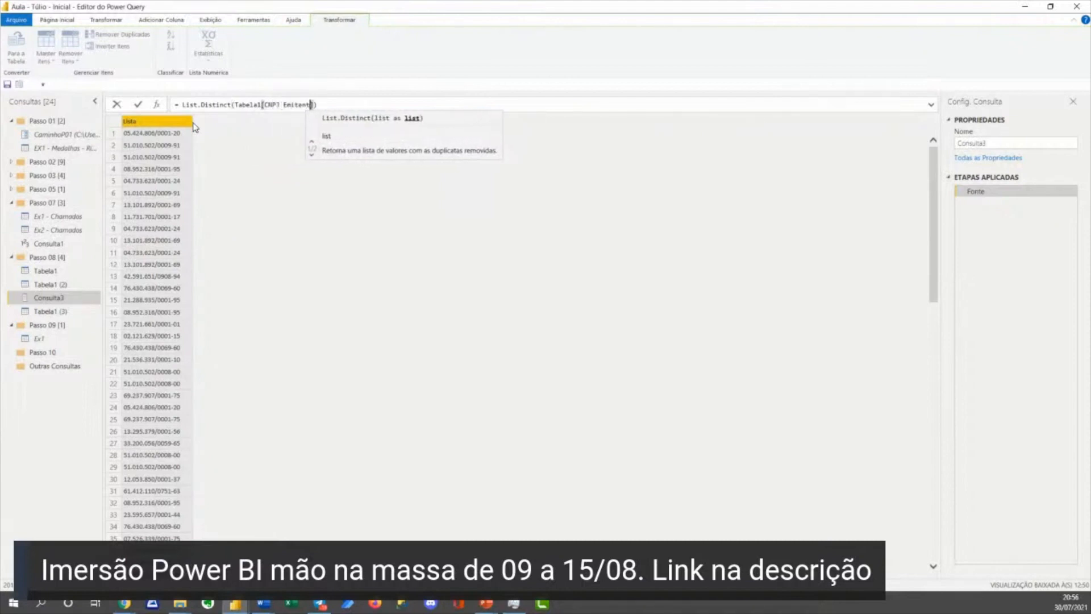
text(e)
key(Return)
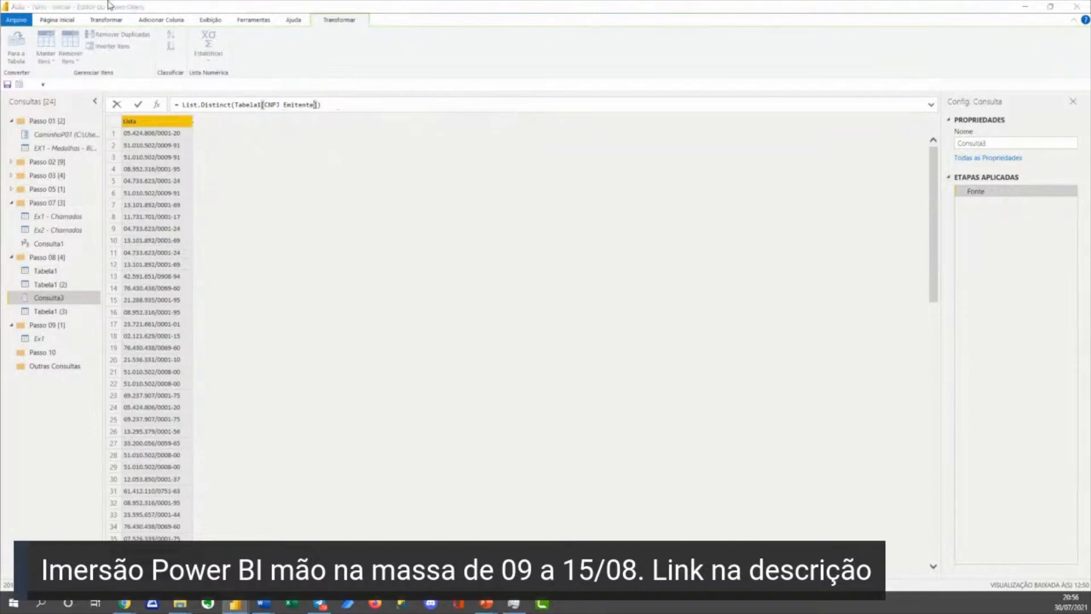
click(360, 103)
key(Return)
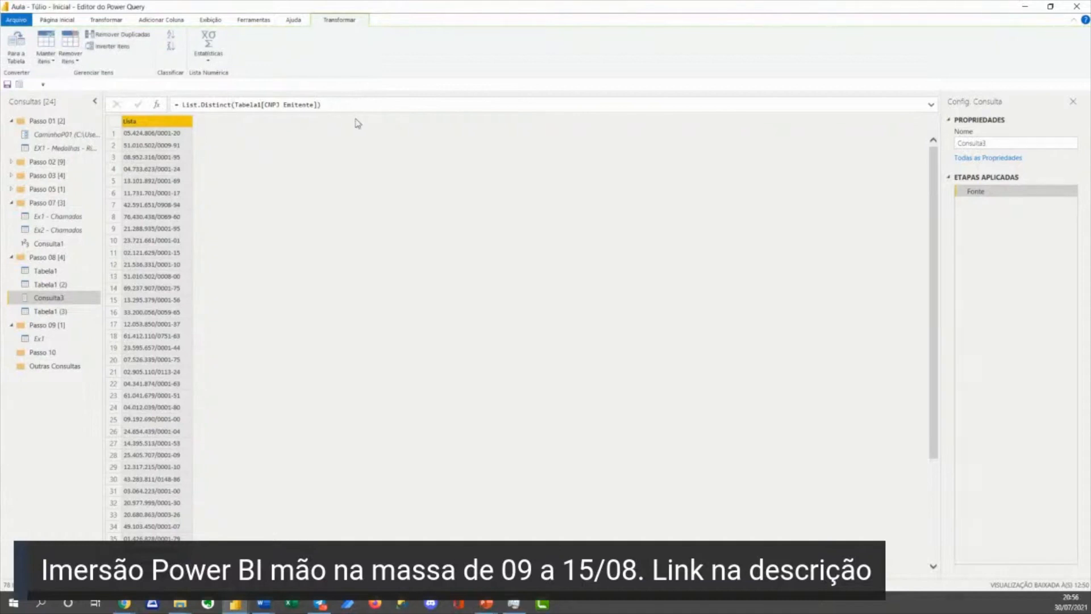
Step: Convert the distinct CNPJ list in Consulta3 to a table with no delimiter and extra columns shown as errors
click(341, 107)
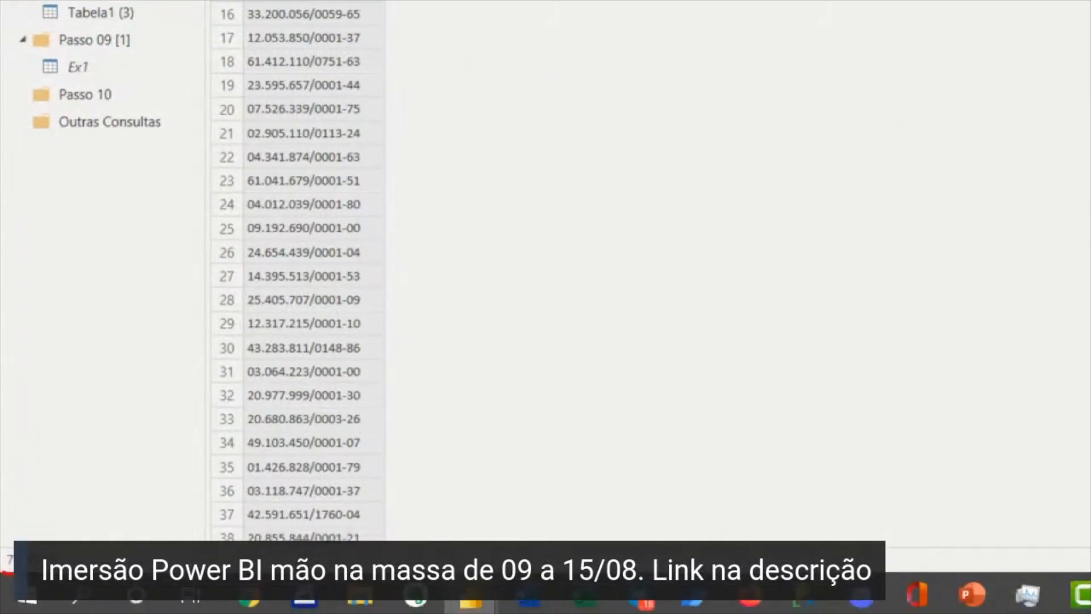
mouse_move(13, 572)
mouse_down()
mouse_move(65, 556)
mouse_move(25, 542)
mouse_move(2, 559)
mouse_up()
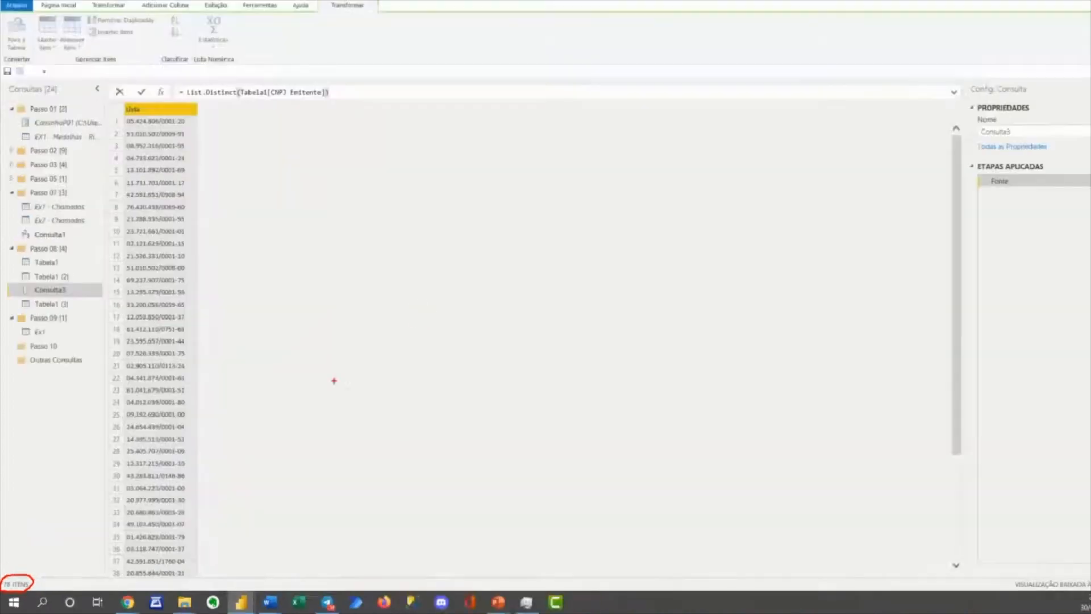
key(Escape)
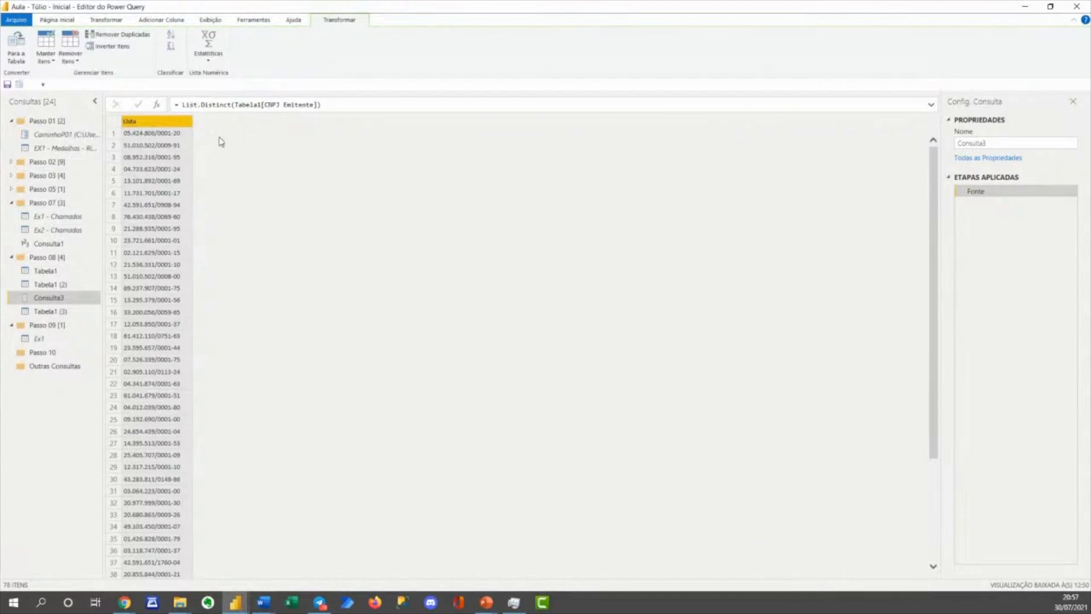
click(22, 57)
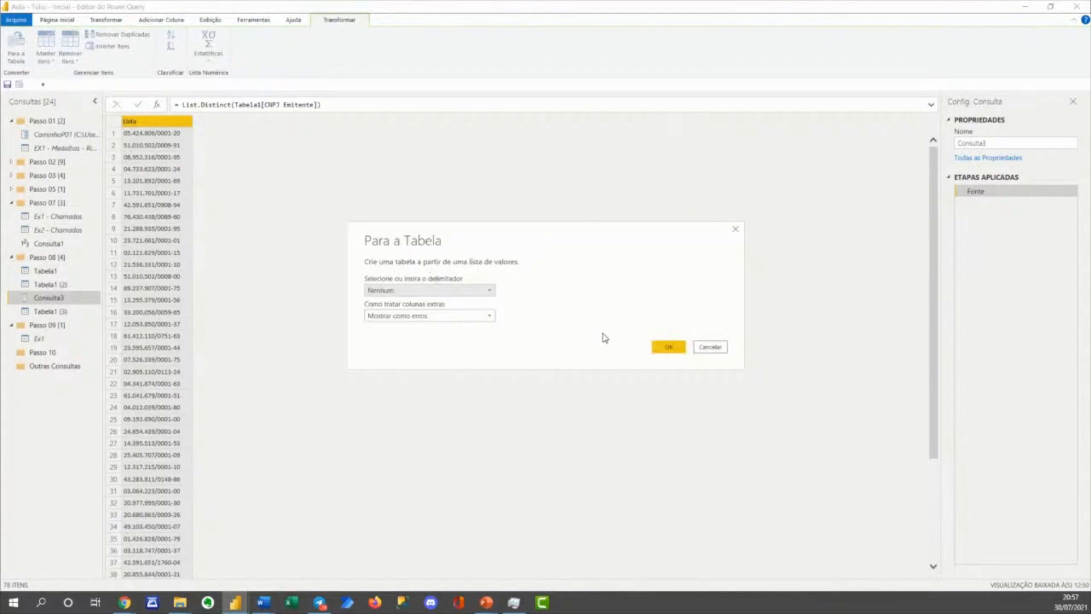
click(665, 347)
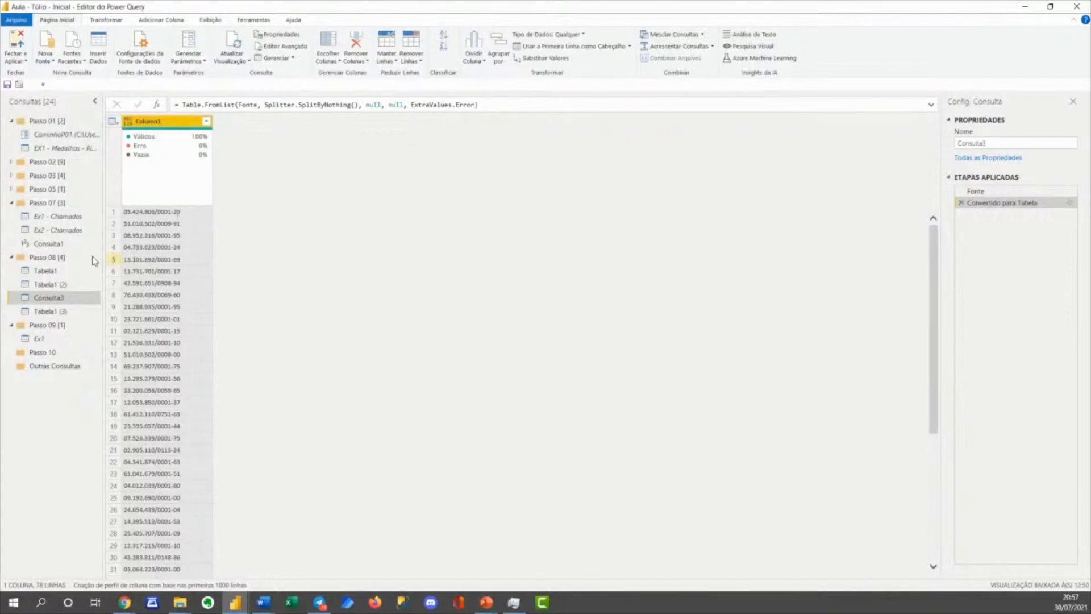
Step: Look at the original Tabela1 query and create a new blank query in the Passo 08 group
click(70, 273)
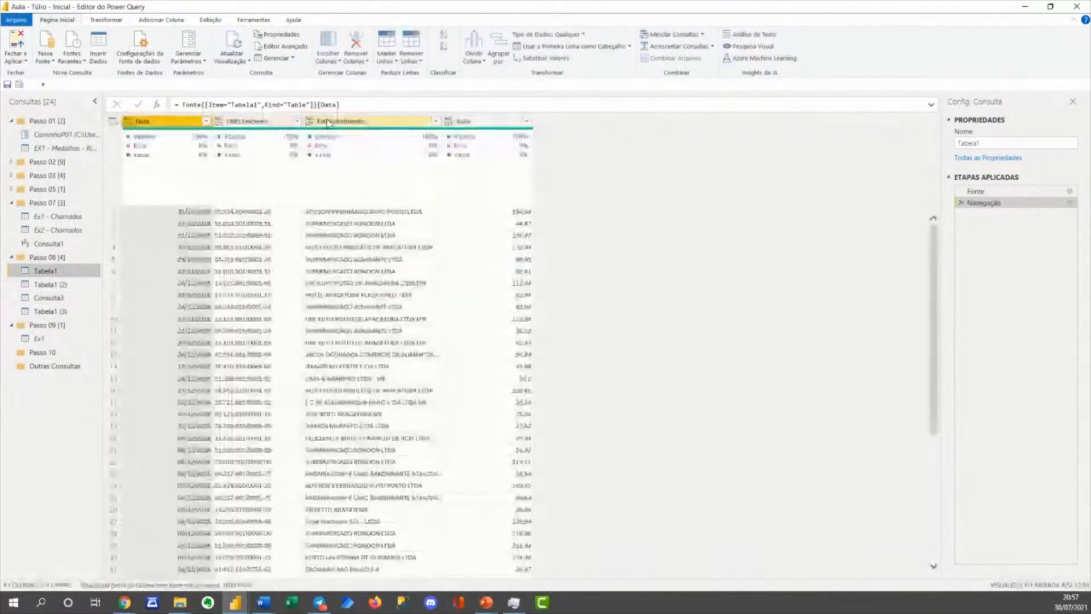
right_click(61, 431)
mouse_move(114, 452)
click(200, 523)
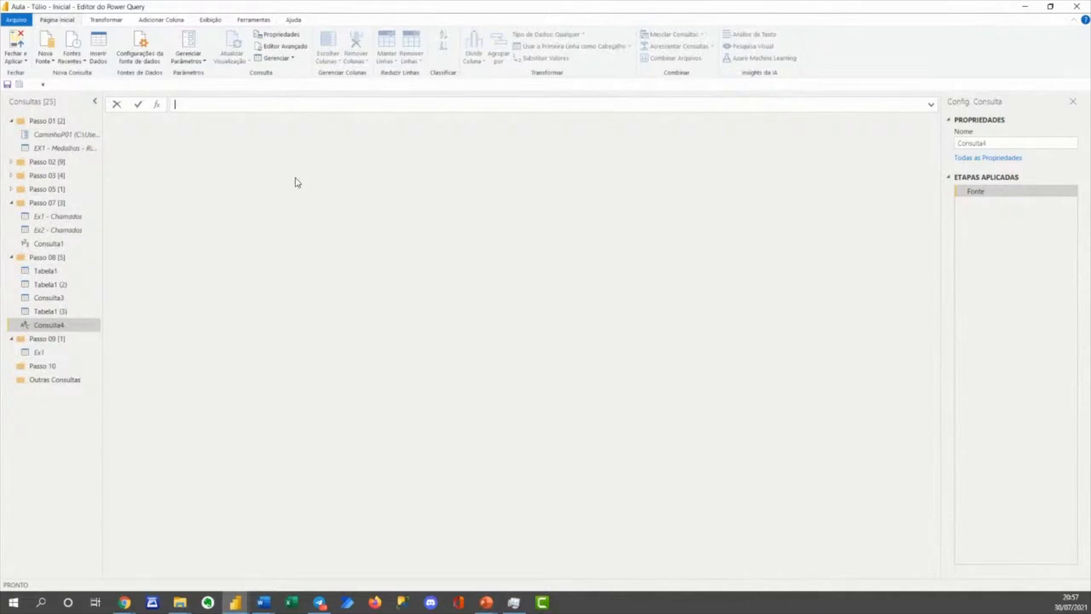
Step: Enter the formula = Table.Distinct(Tabela1, "CNPJ Emitente") in the blank query Consulta4
text(=)
text(Table)
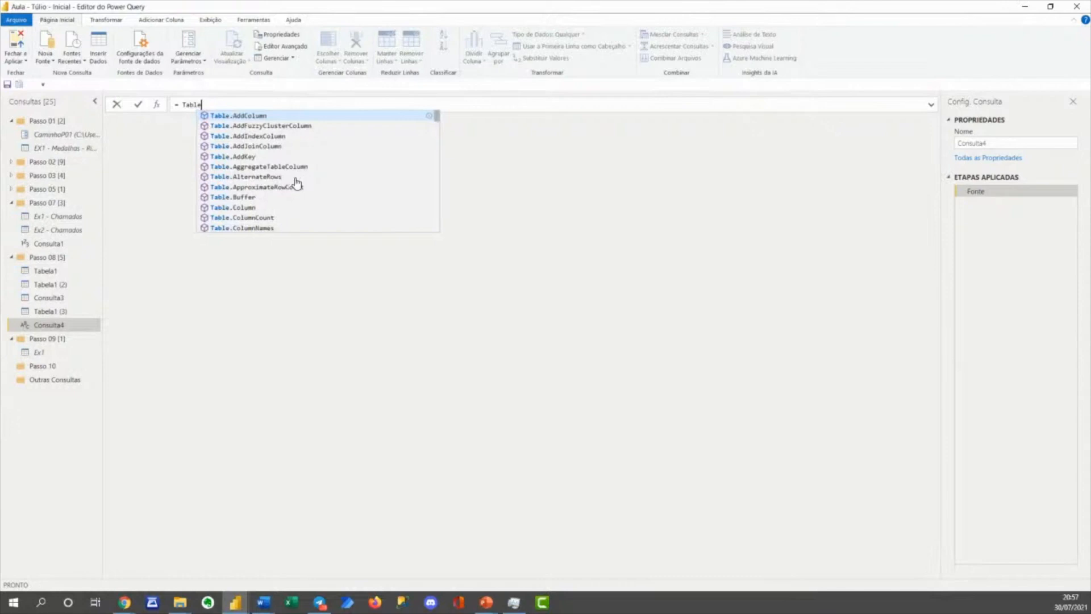
text(.Dis)
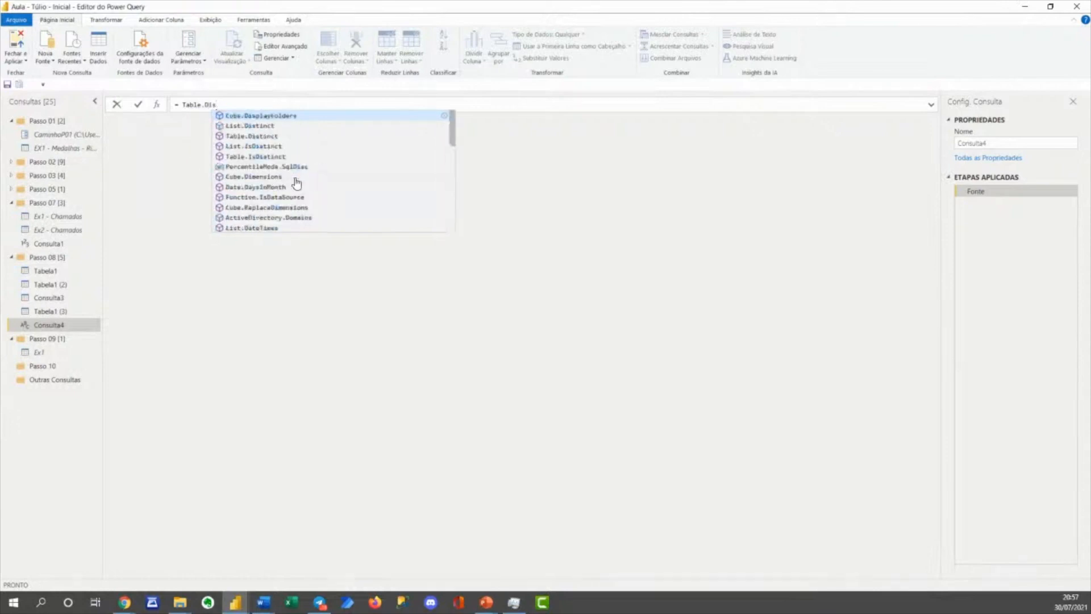
text(tin)
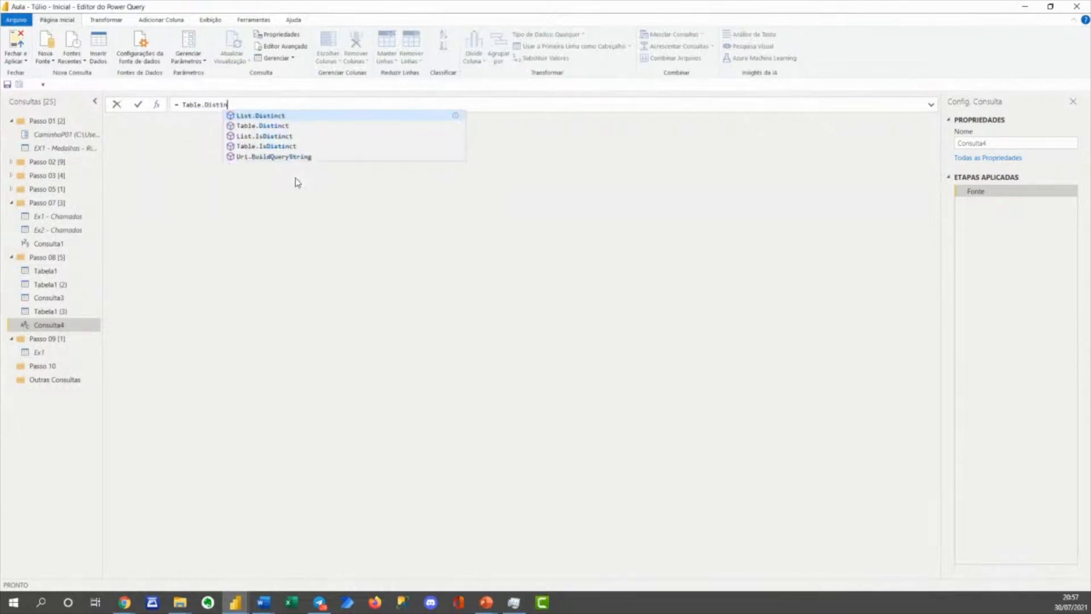
text(ct()
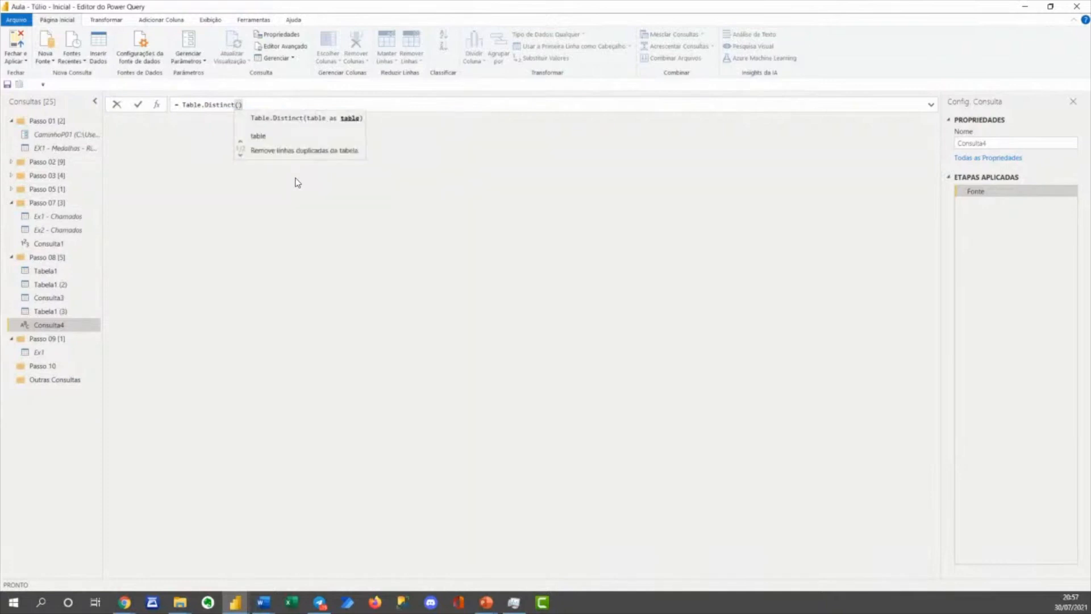
text(Tabela1)
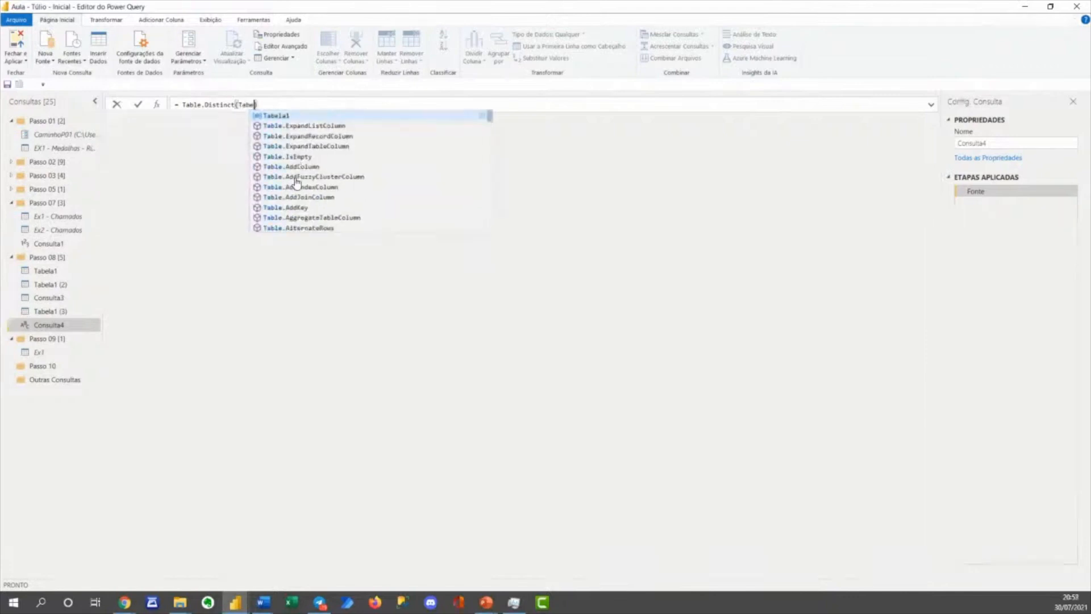
text(,)
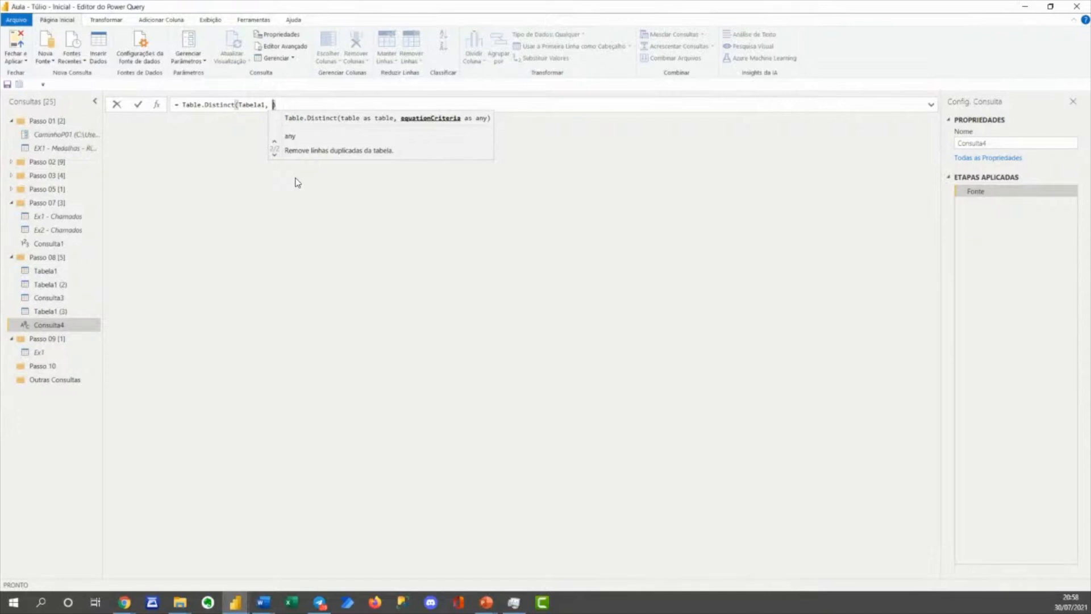
text(")
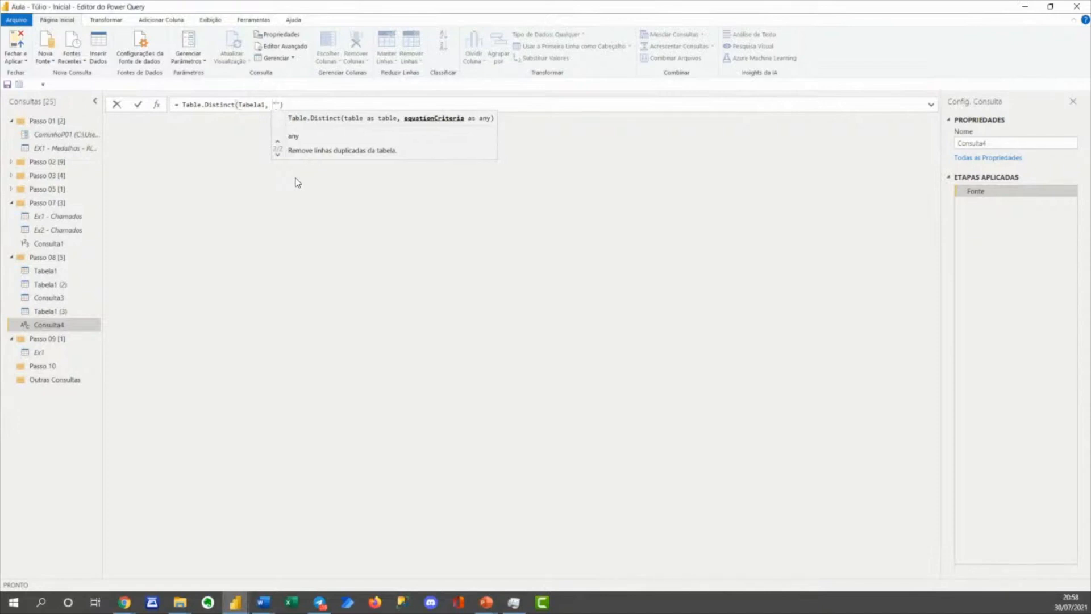
text(CNPJ )
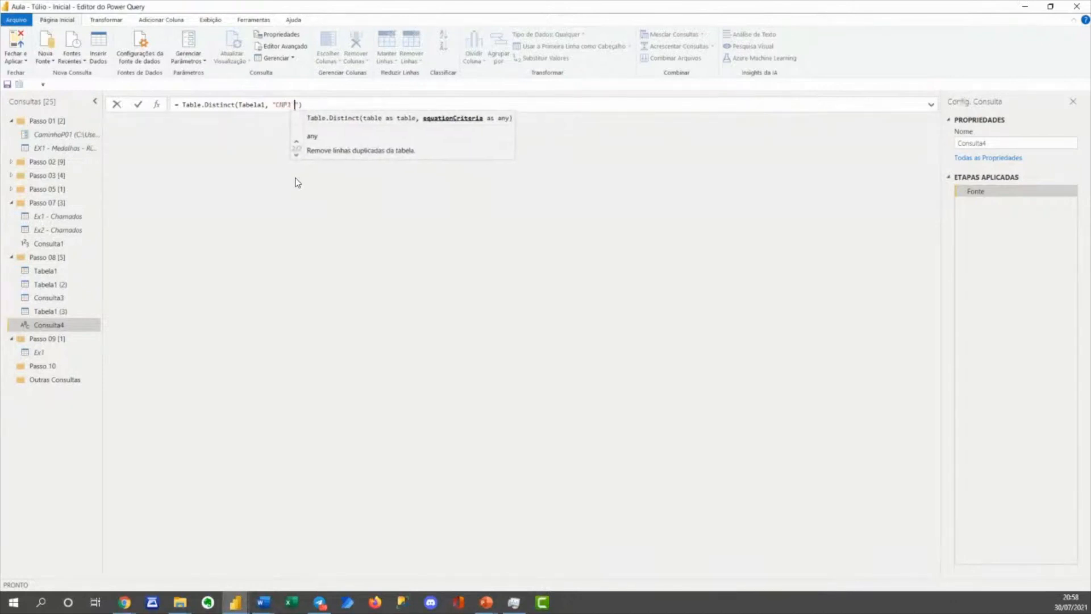
text(Emitente)
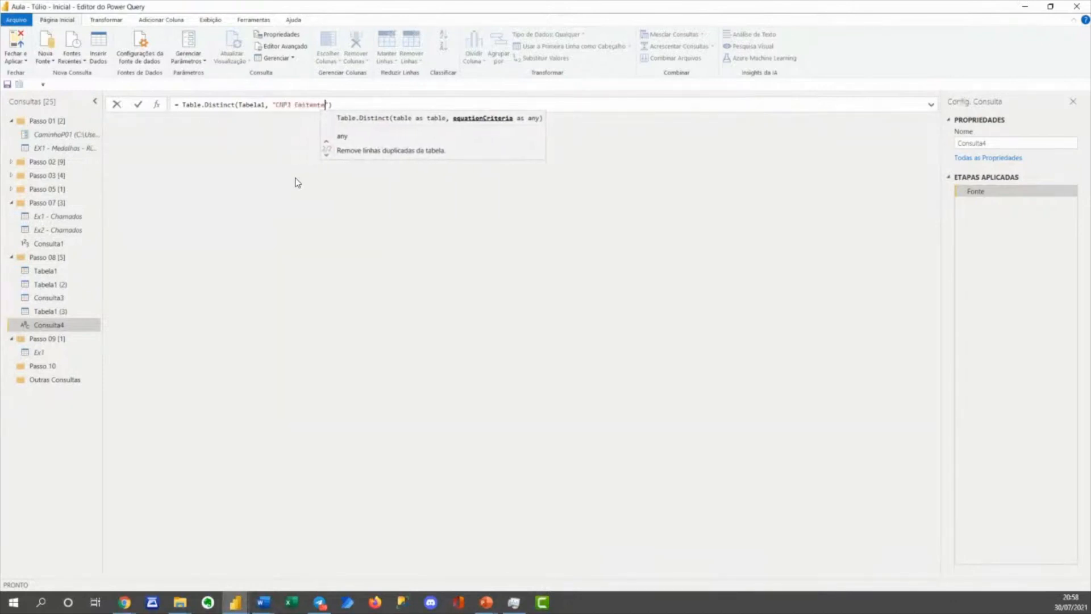
text("))
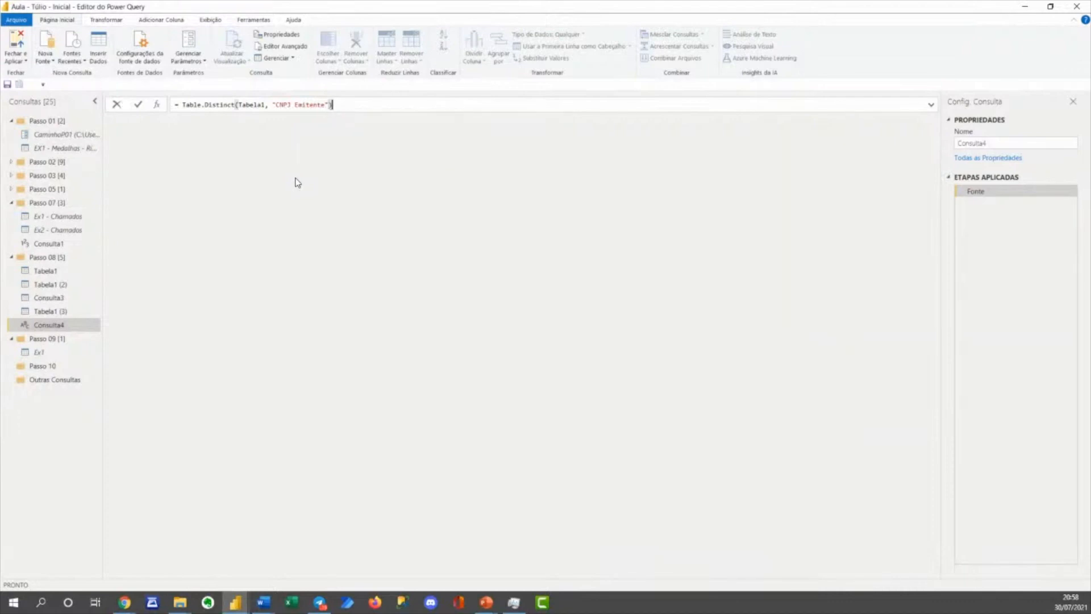
key(Return)
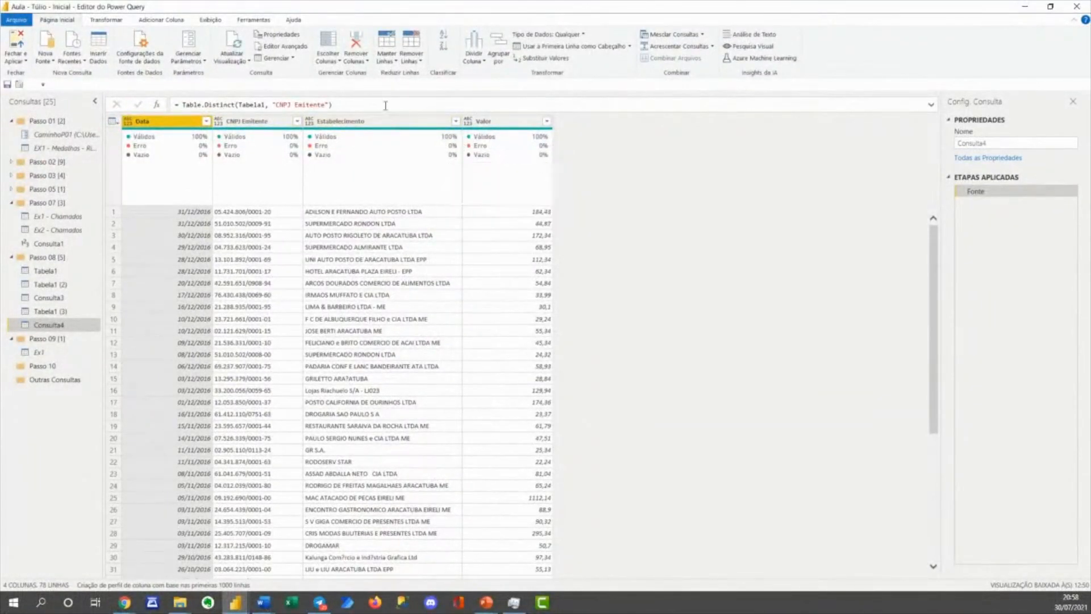
Step: Append the column selection [ [CNPJ Emitente], [Estabelecimento] ] to the end of the Table.Distinct formula in Consulta4
click(382, 101)
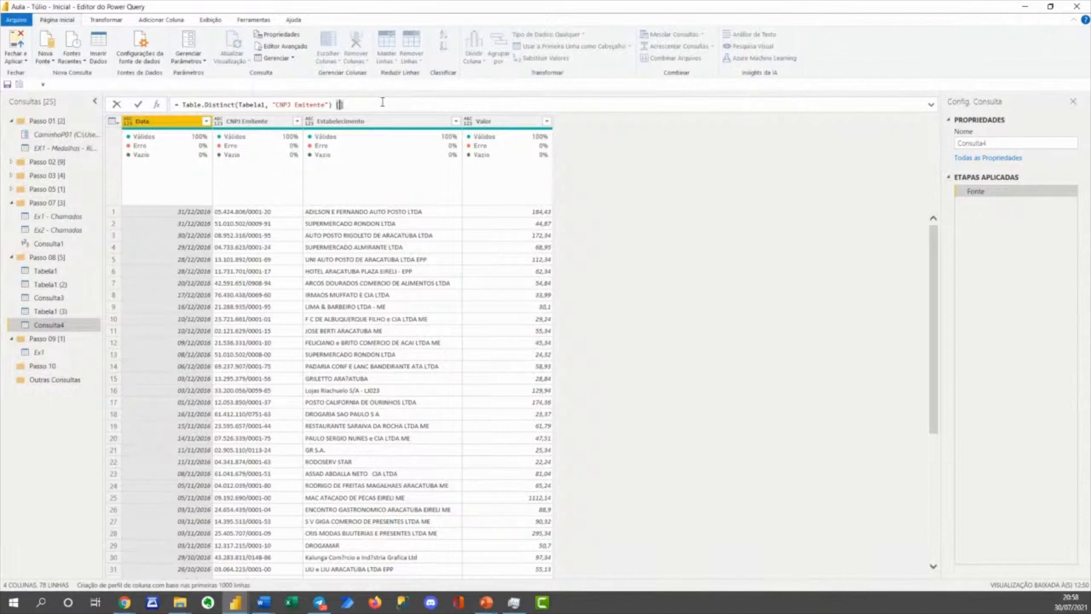
text([ [CNPJ Emitente], [Estabelecimento)
key(End)
key(Return)
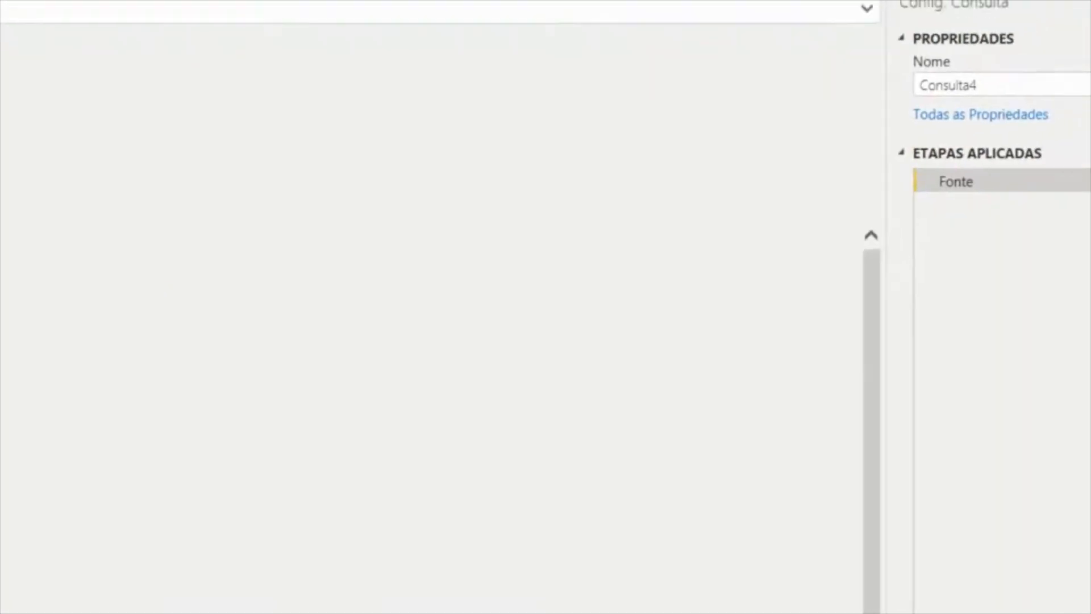
mouse_move(939, 194)
mouse_down()
mouse_move(998, 197)
mouse_move(938, 194)
mouse_up()
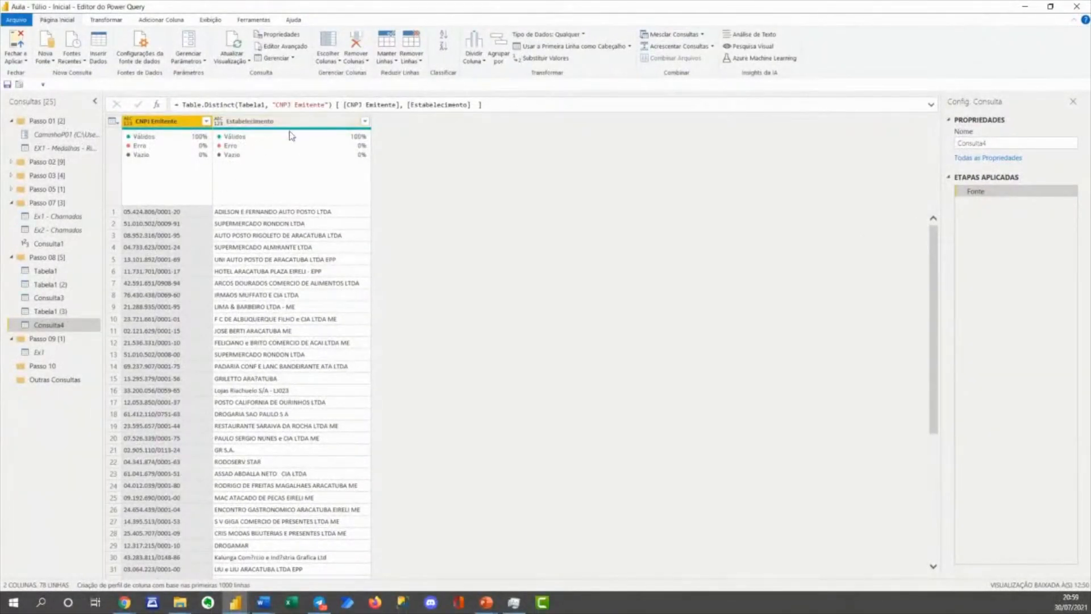
Step: Add "Estabelecimento" as another argument after "CNPJ Emitente" inside Table.Distinct and apply the formula
ctrl+click(241, 124)
click(330, 105)
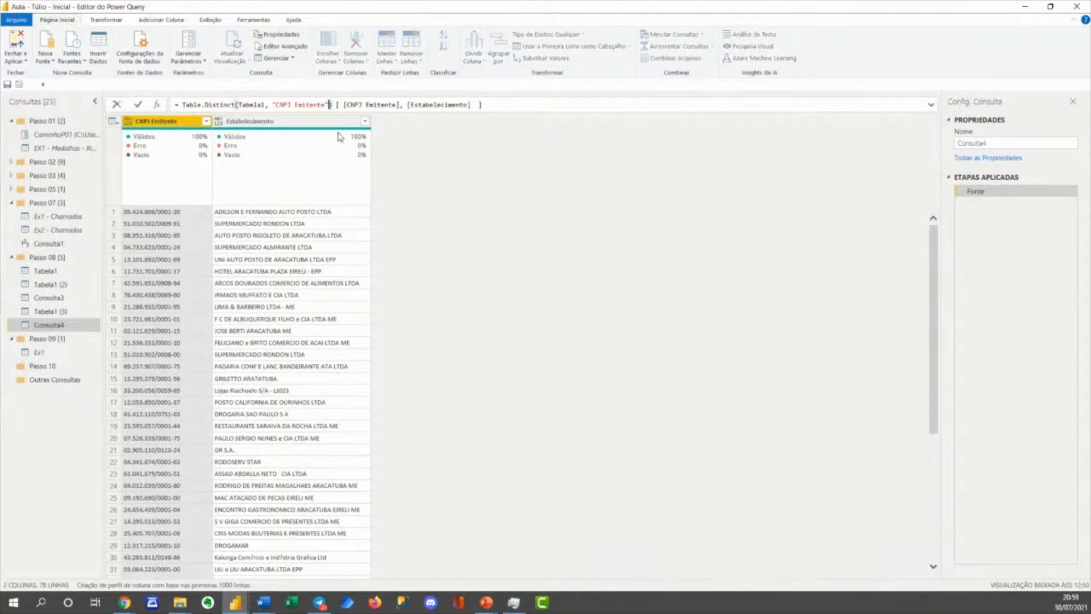
text(,)
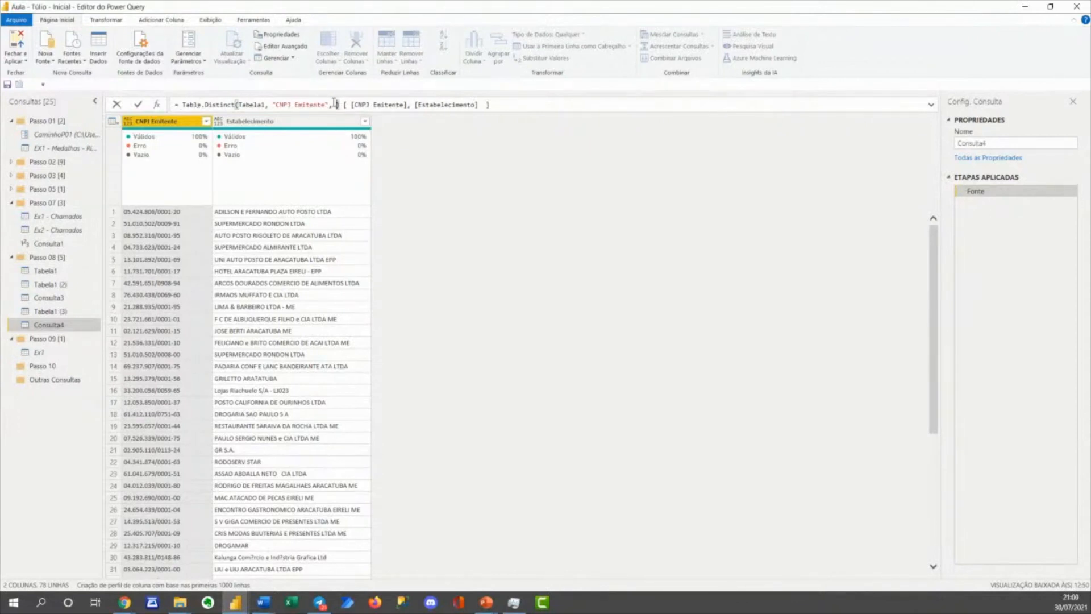
text({})
text(Estabe)
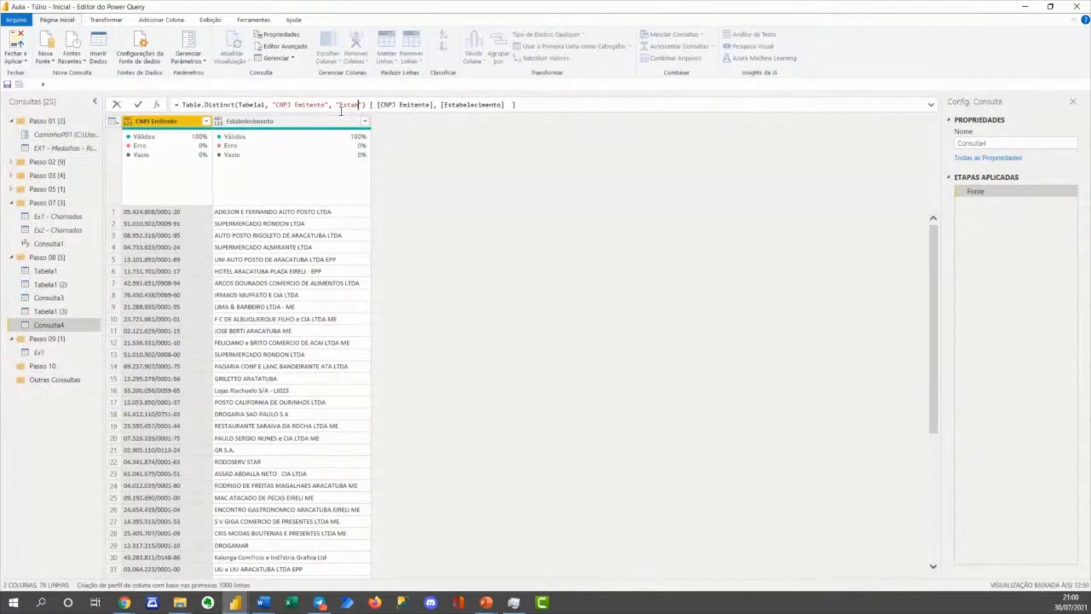
text(lecimento)
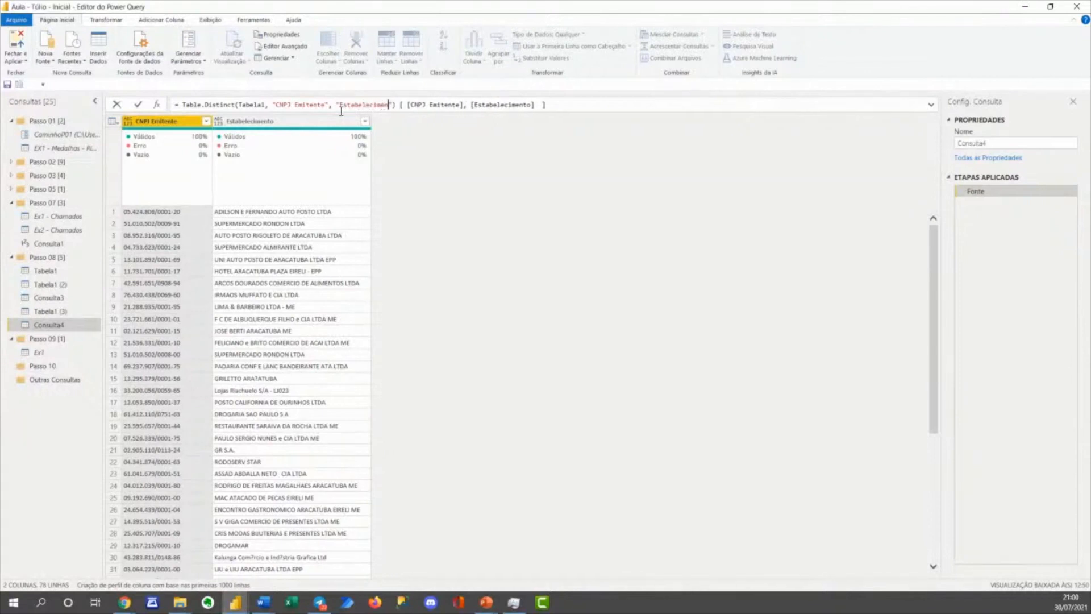
key(End)
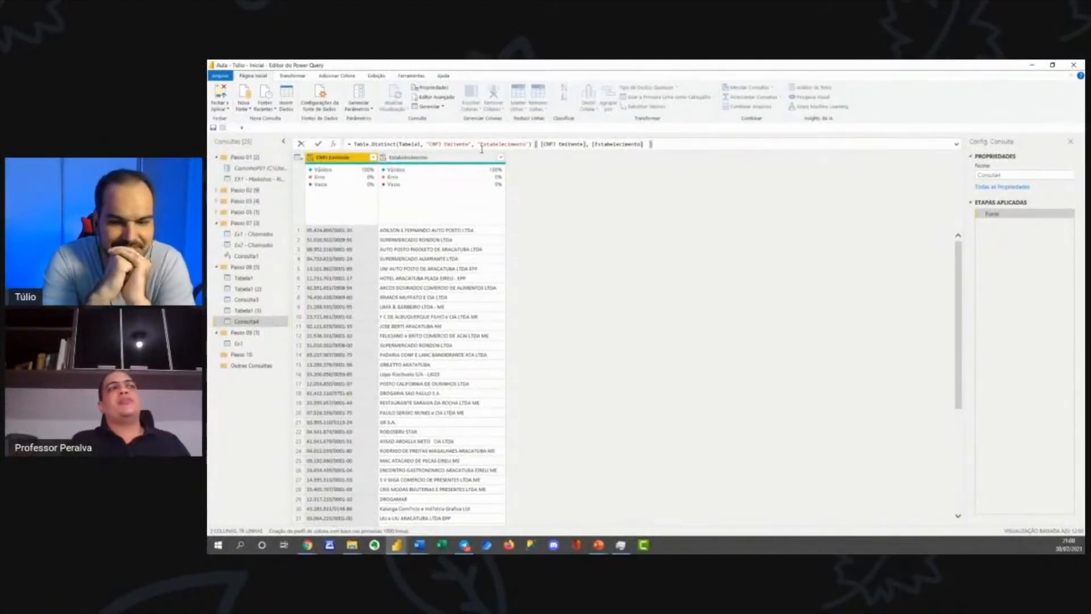
key(Return)
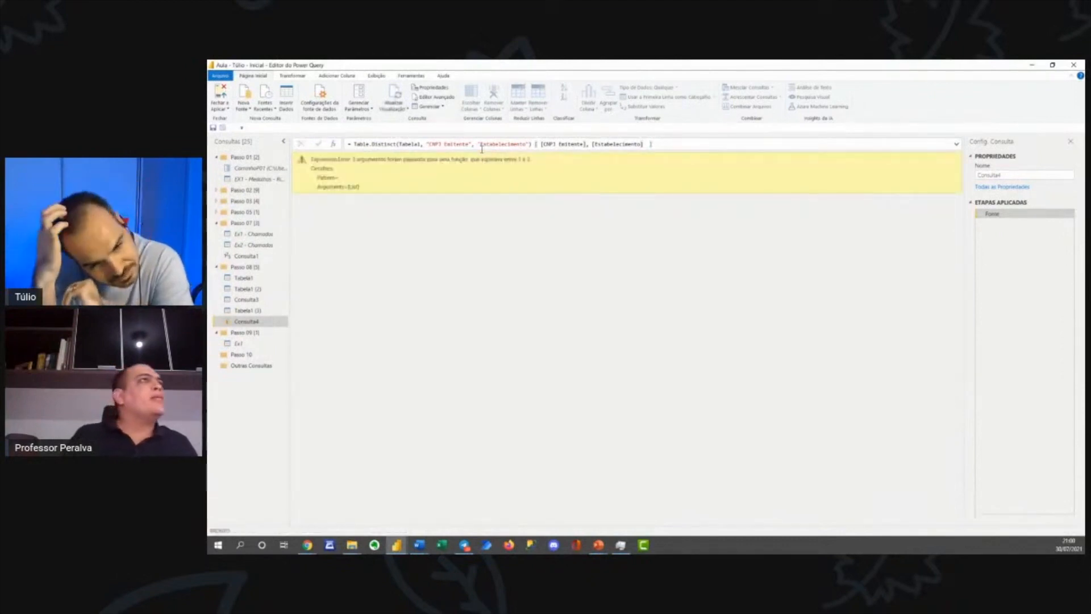
Step: Wrap the Table.Distinct criteria in braces as the list {"CNPJ Emitente", "Estabelecimento"}, apply the formula and check the row count
click(424, 144)
text({)
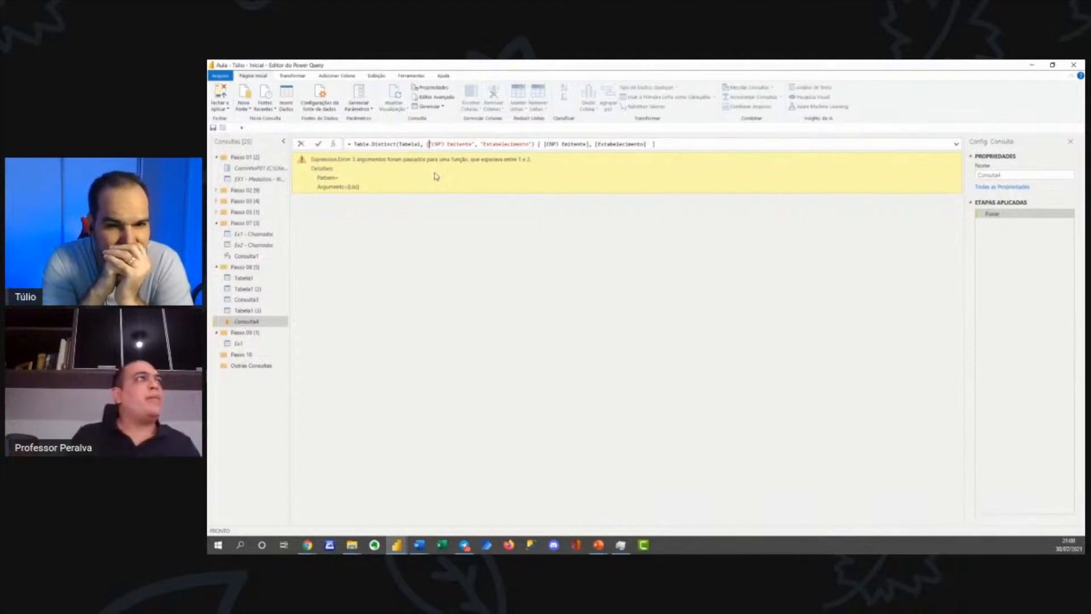
click(532, 143)
text(})
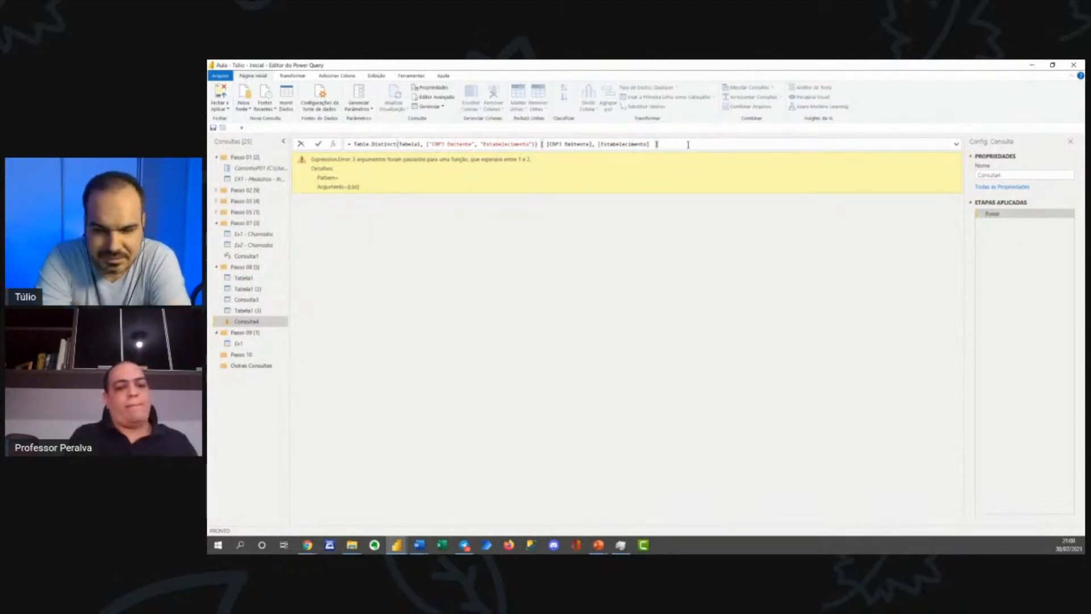
key(Return)
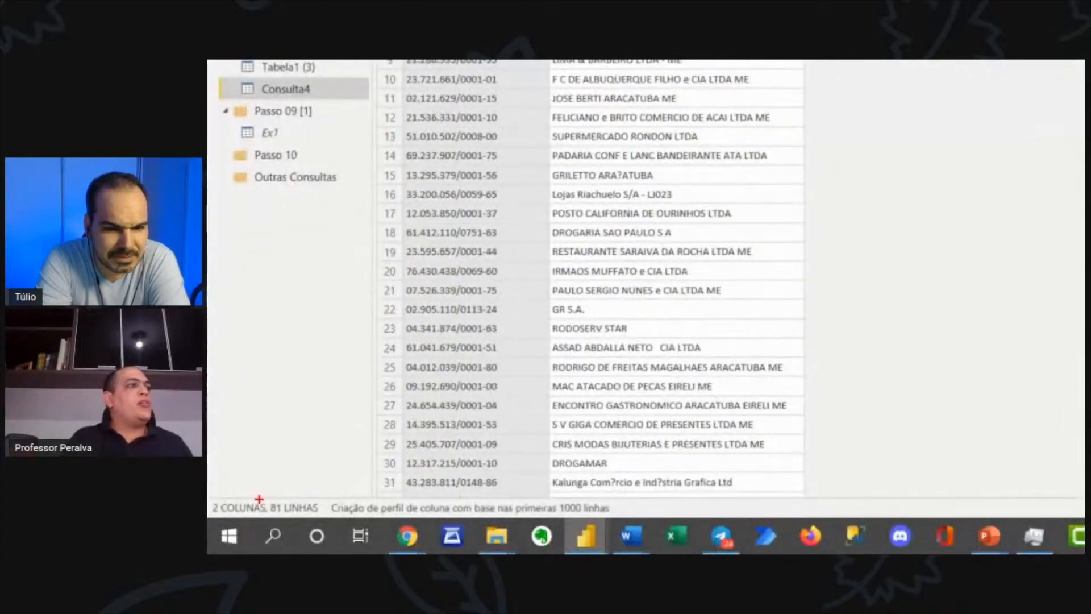
mouse_move(338, 516)
mouse_down()
mouse_move(301, 478)
mouse_move(262, 496)
mouse_up()
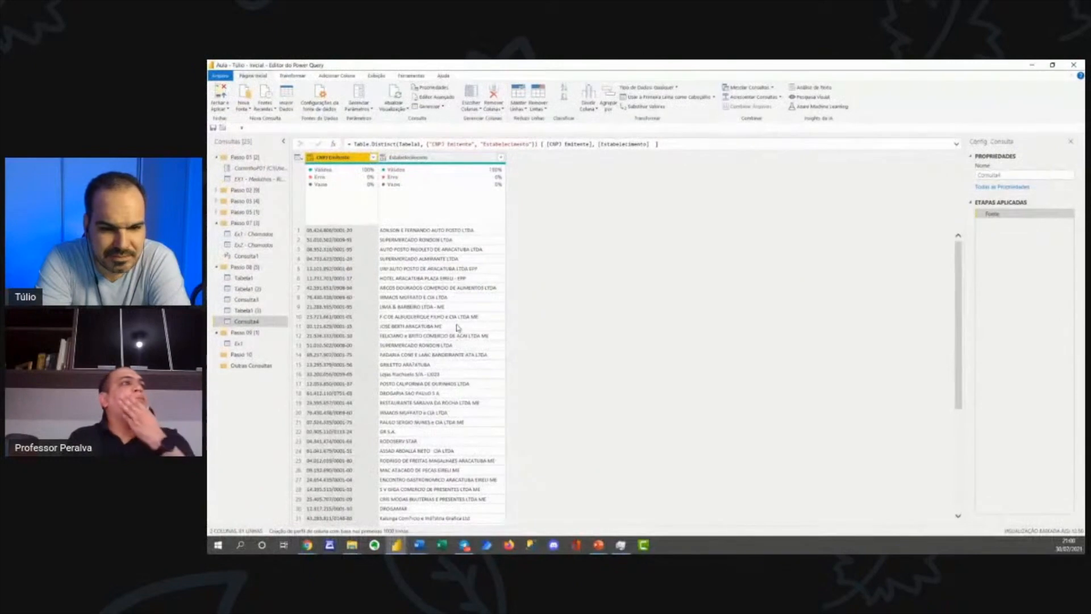
Step: Sort Consulta4 by CNPJ Emitente in ascending order and compare the two CASA DOS PARAFUSOS rows in the preview
click(372, 158)
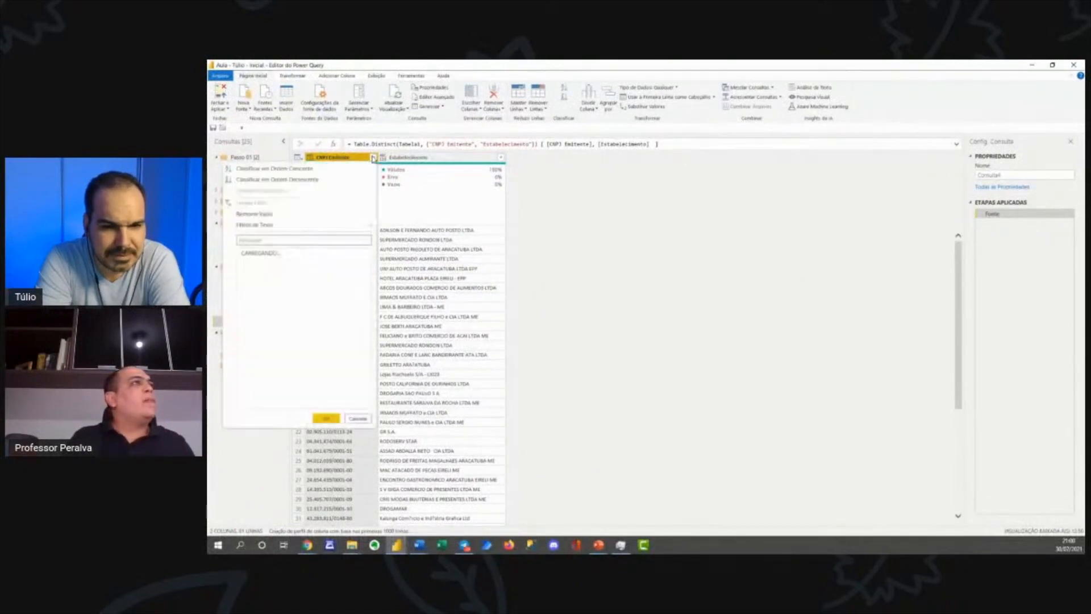
click(328, 172)
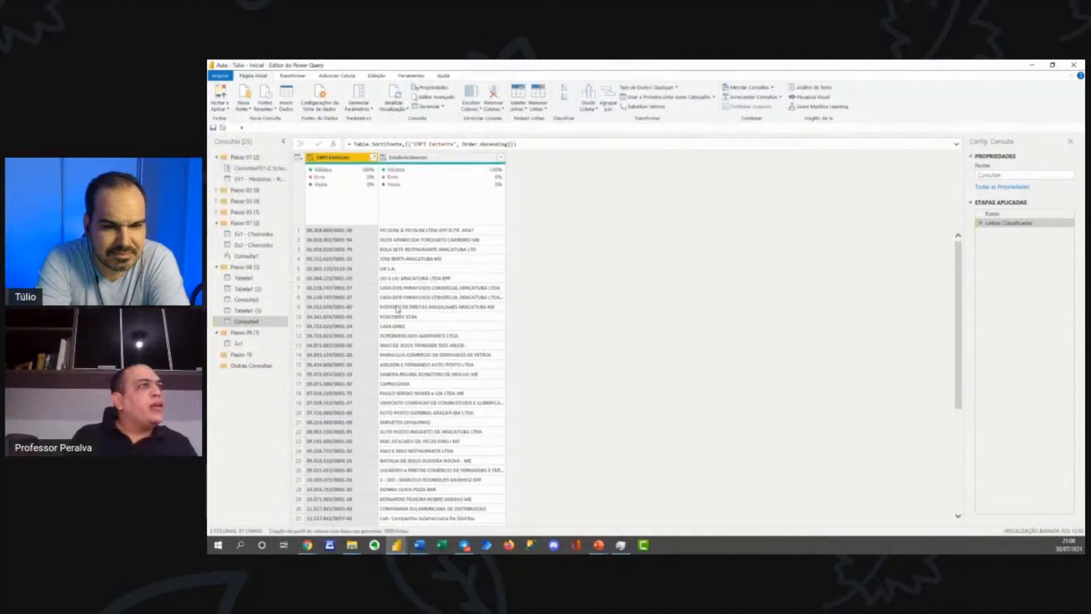
click(302, 289)
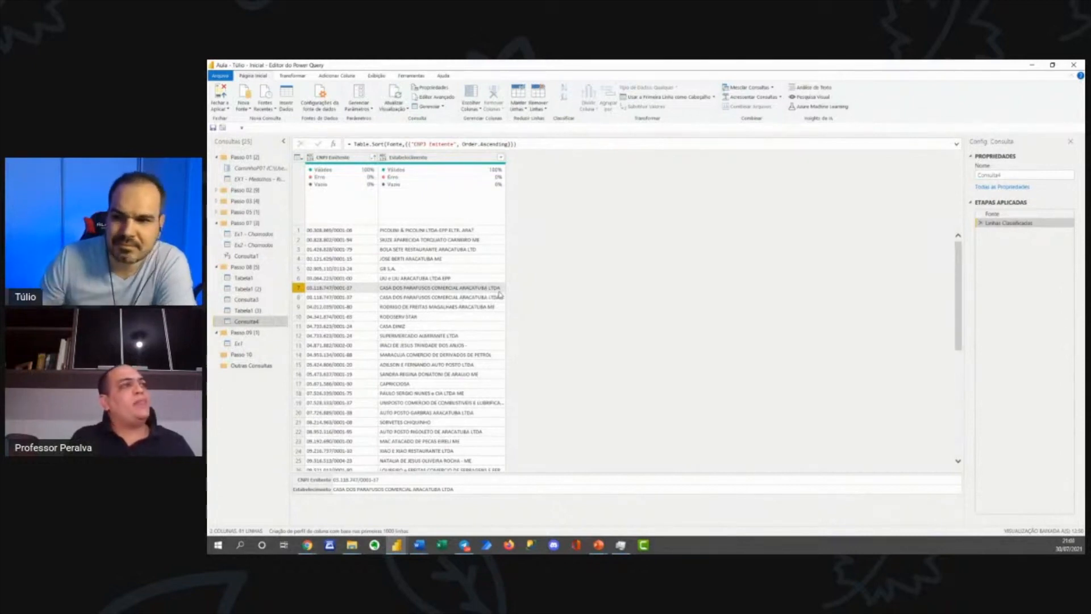
click(301, 297)
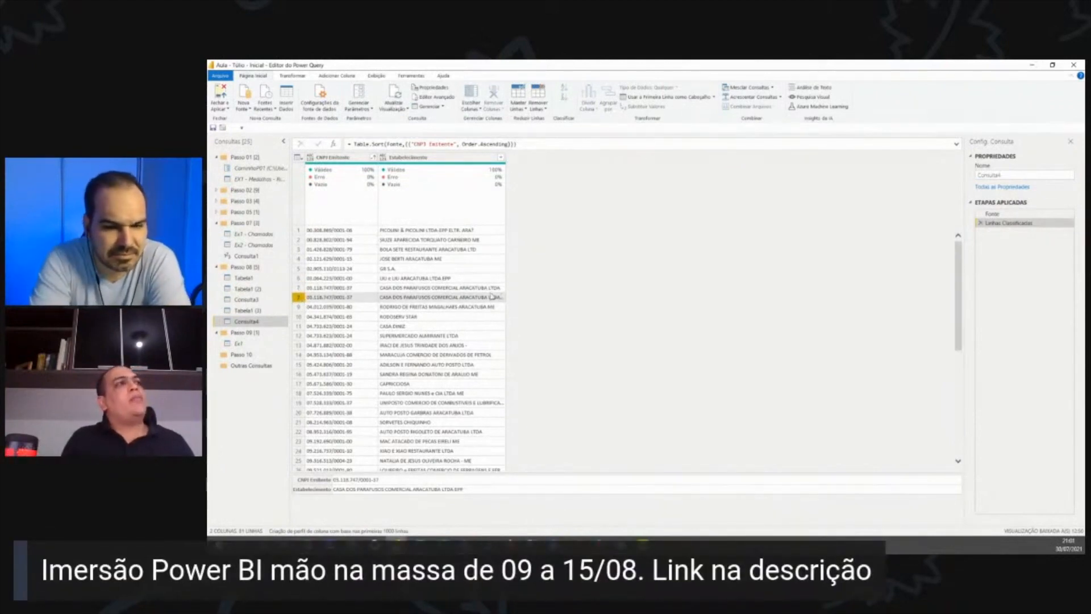
Step: Inspect the full CNPJ Emitente and Estabelecimento cell values of rows 7 and 8, the two CASA DOS PARAFUSOS entries
click(344, 289)
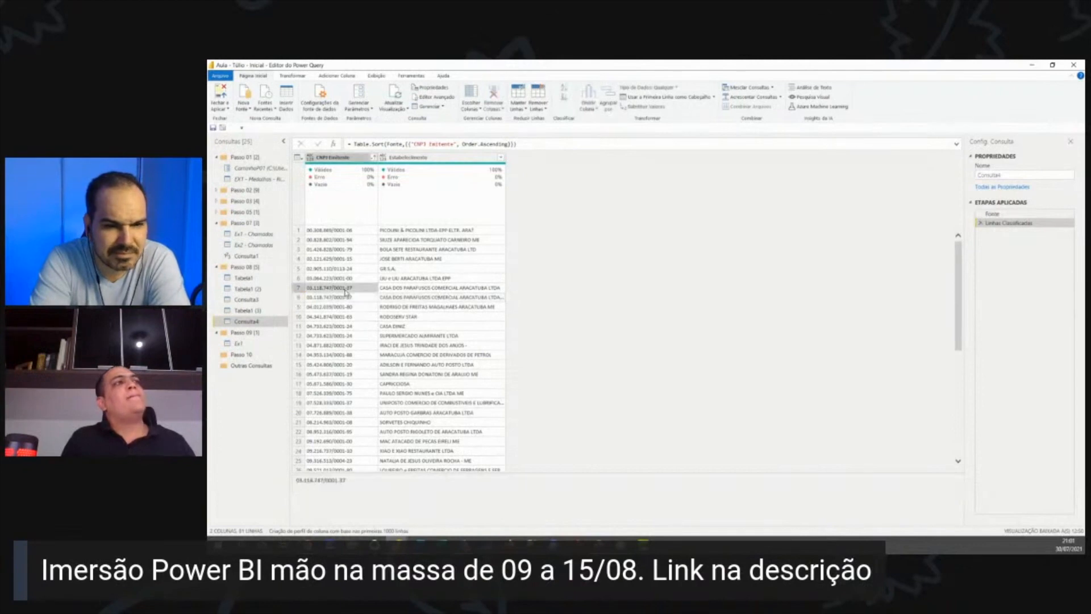
click(395, 289)
click(348, 290)
click(395, 290)
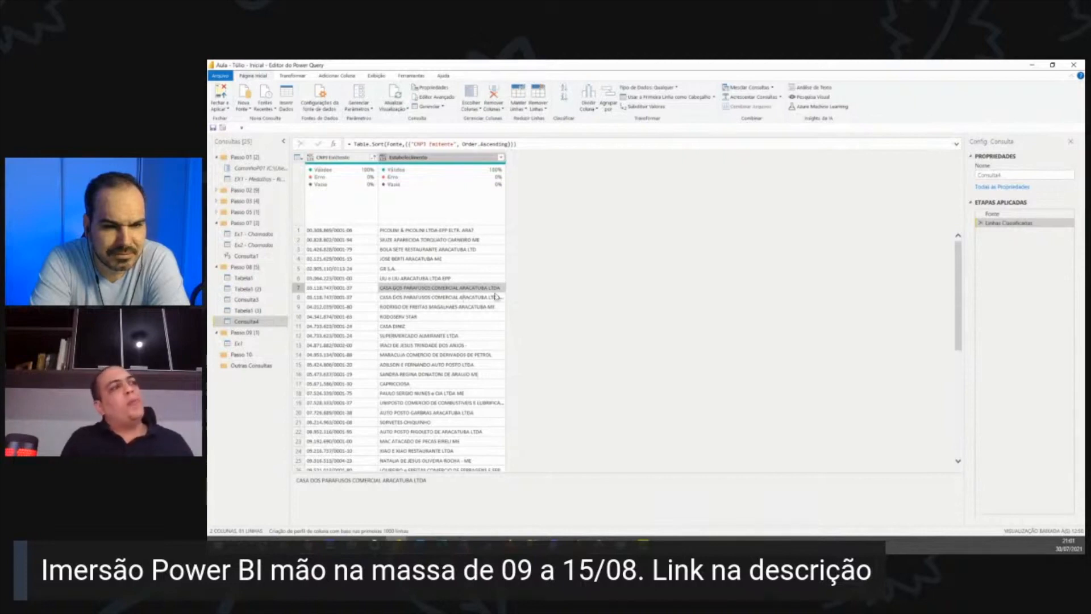
click(357, 297)
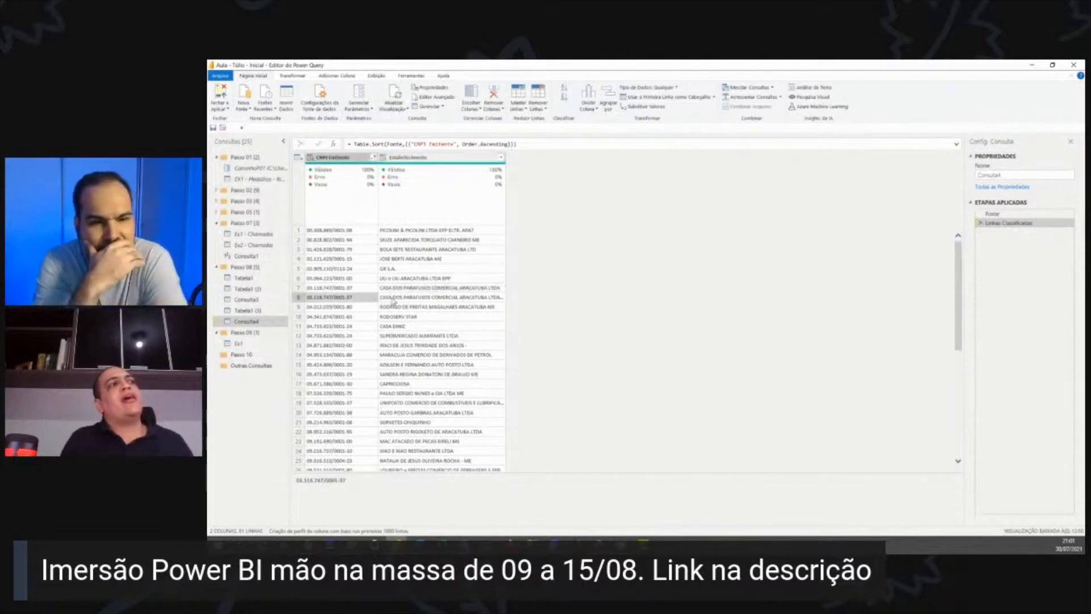
click(393, 298)
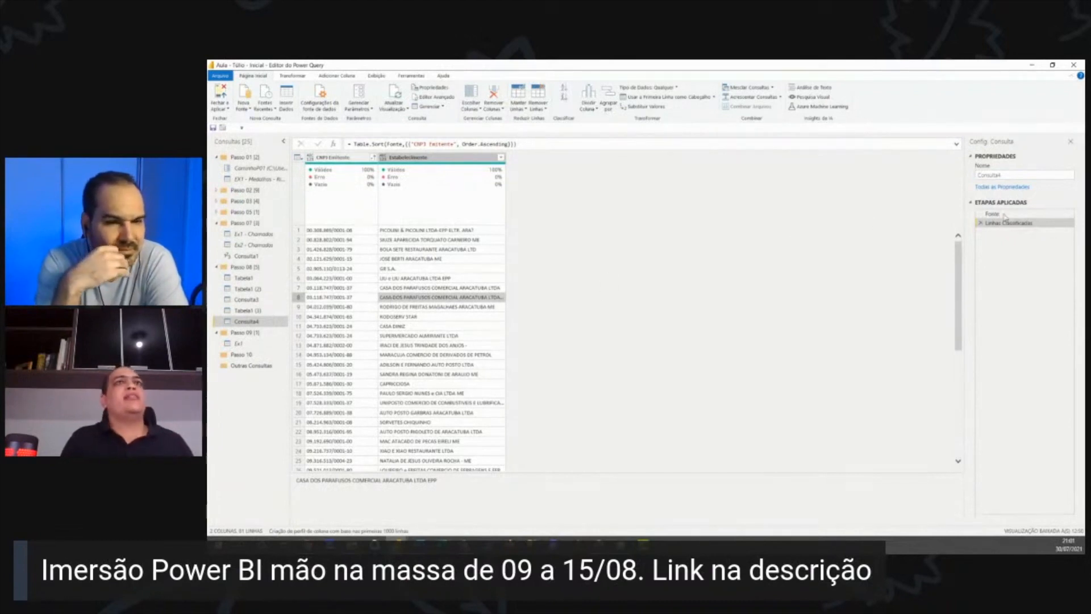
Step: Delete the sorting step from Consulta4, reduce the Table.Distinct criteria to {"CNPJ Emitente"} by removing "Estabelecimento", and apply the formula
click(980, 223)
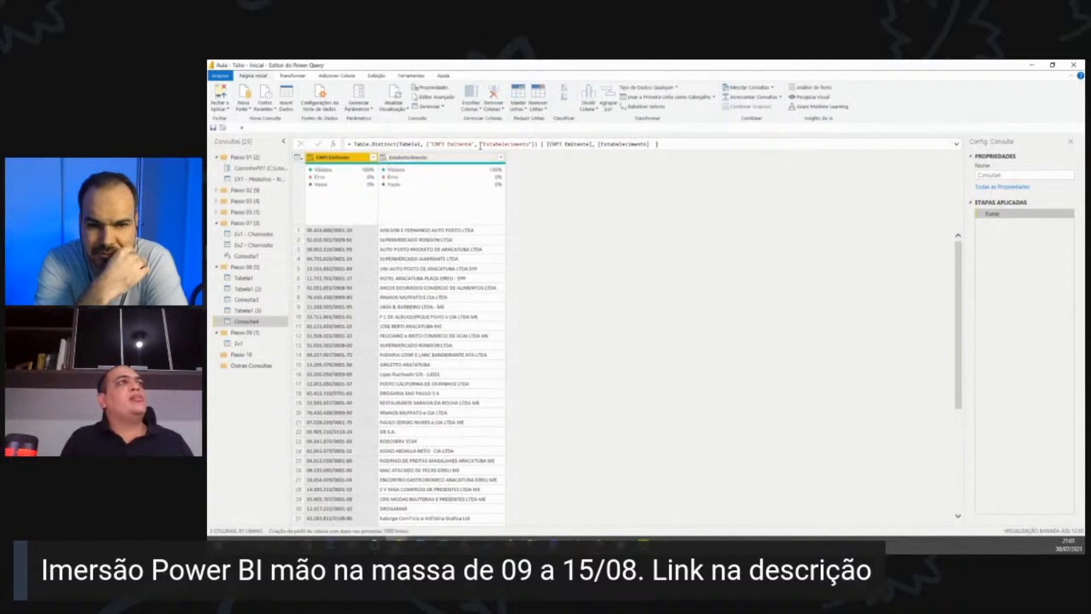
drag(481, 144, 528, 142)
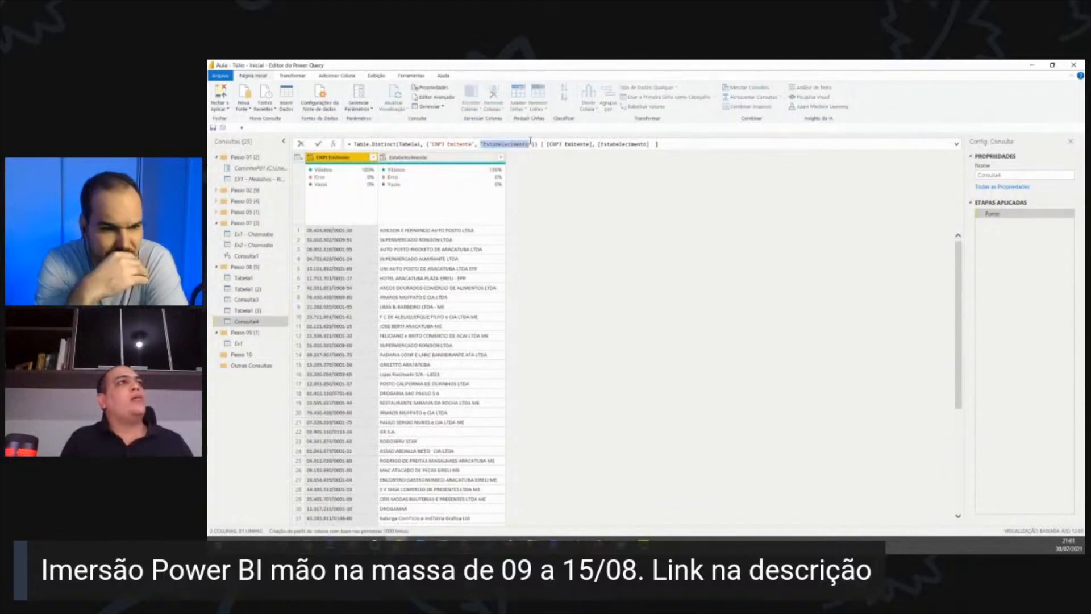
key(BackSpace)
key(BackSpace)
key(BackSpace)
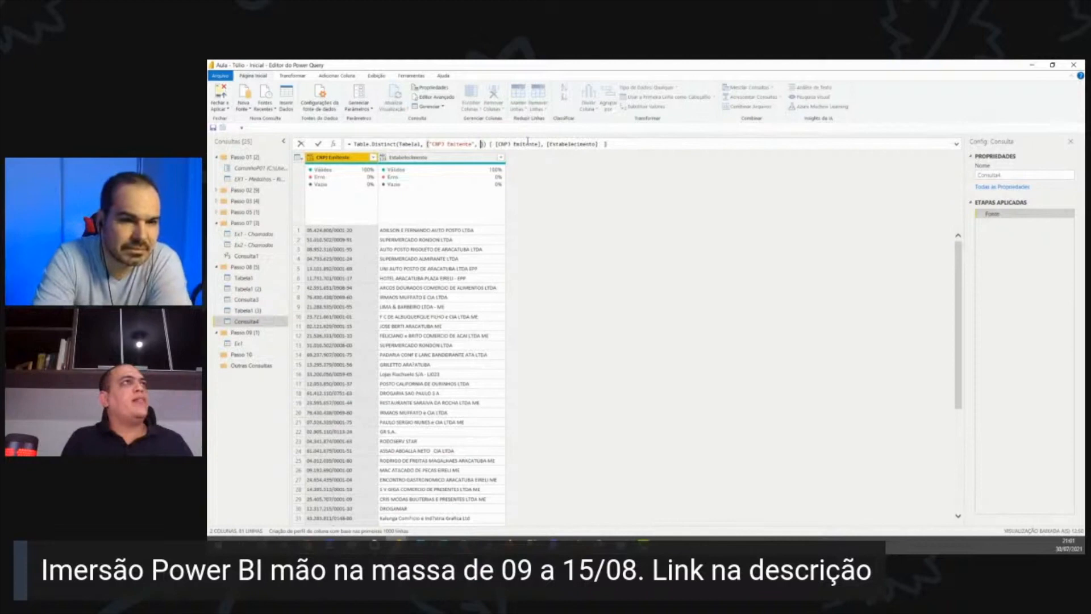
key(Return)
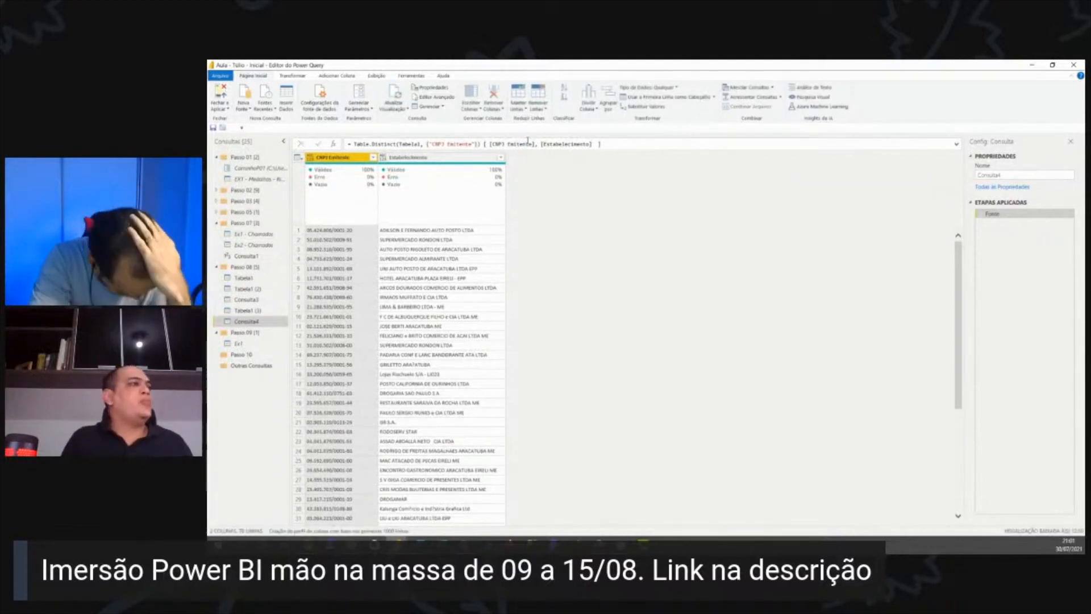